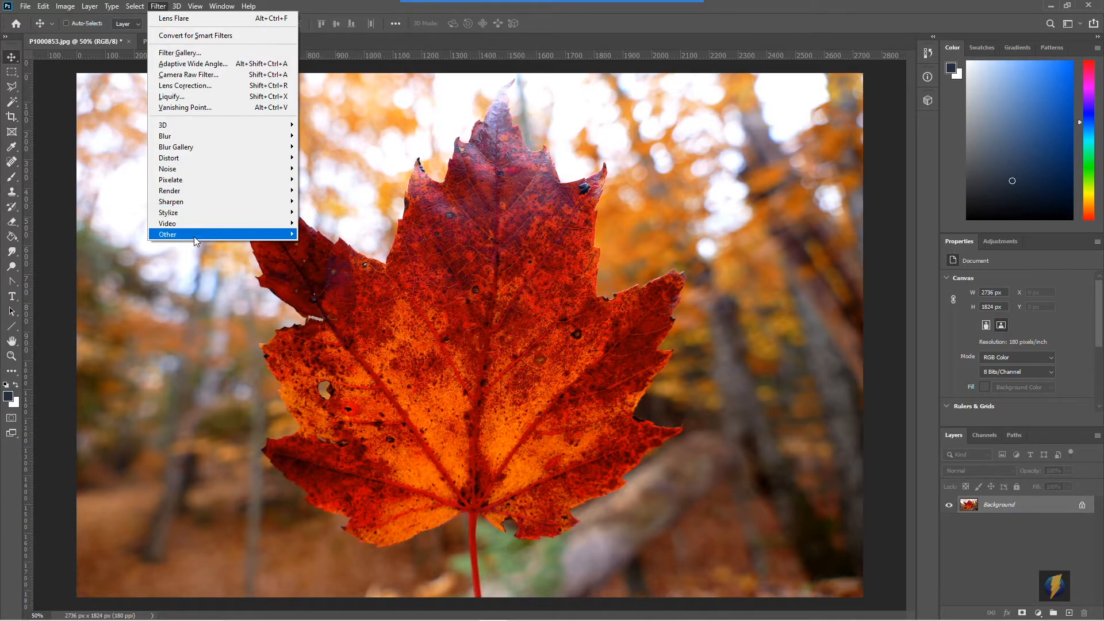
- Apply a Gaussian Blur with a radius of 27.7 pixels to the leaf photo, and undo it
{"action": "mouse_move", "coordinate": [194, 234]}
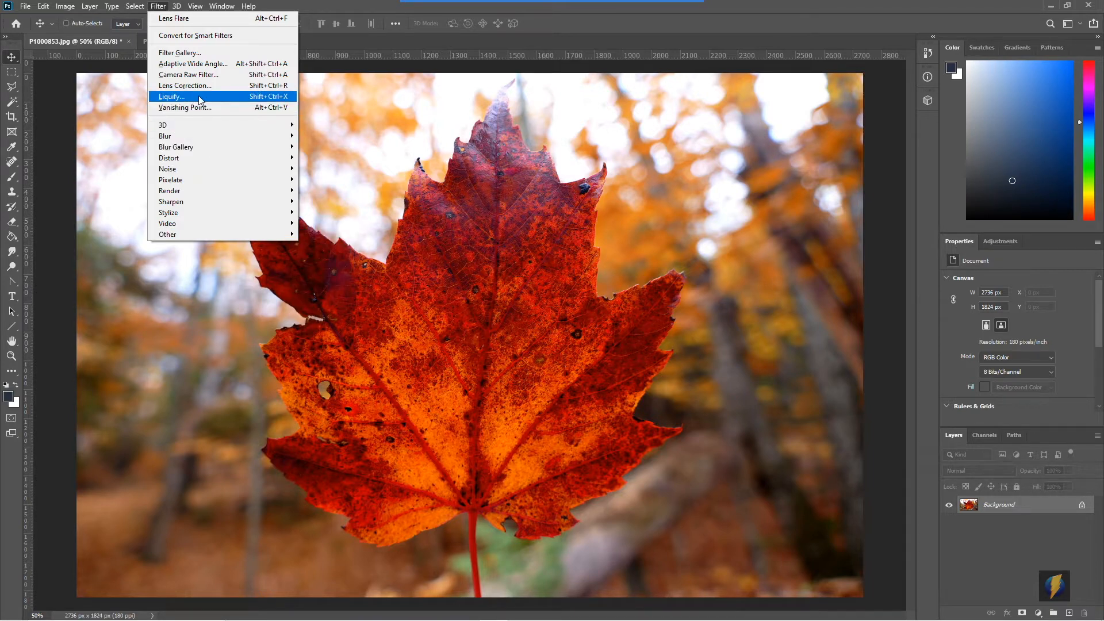
{"action": "mouse_move", "coordinate": [193, 128]}
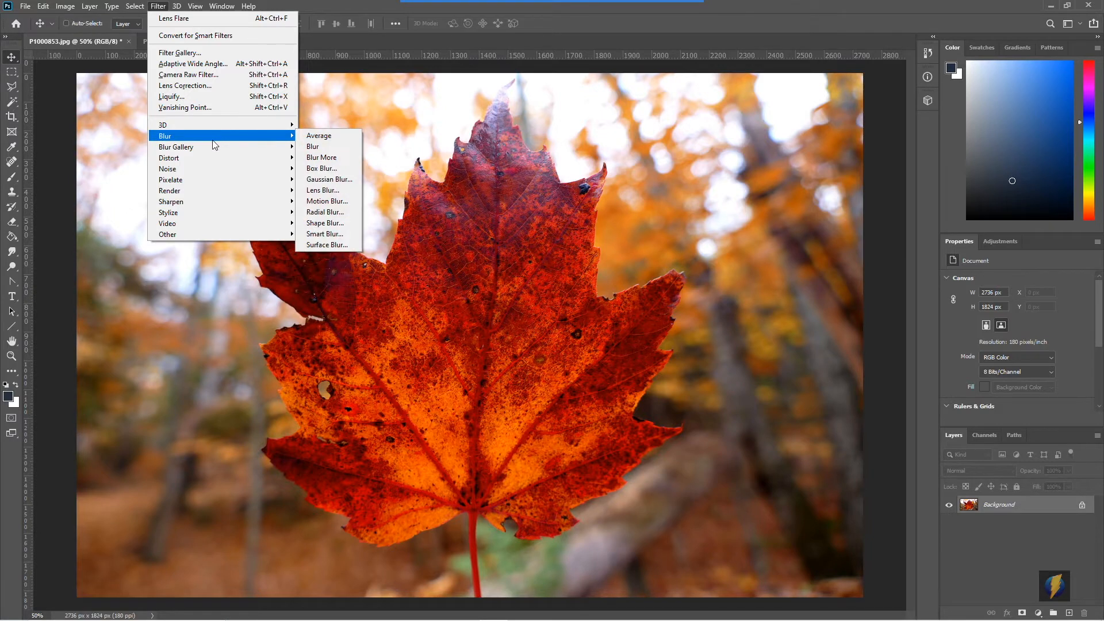
{"action": "mouse_move", "coordinate": [209, 163]}
{"action": "left_click", "coordinate": [342, 179]}
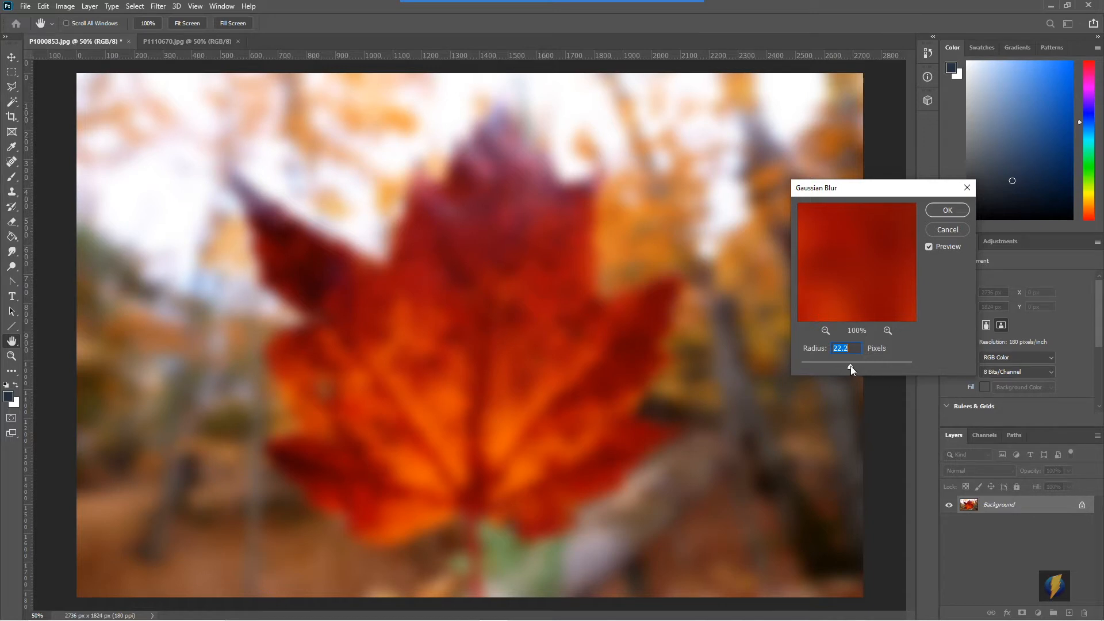
{"action": "mouse_move", "coordinate": [823, 367]}
{"action": "left_mouse_down"}
{"action": "mouse_move", "coordinate": [905, 370]}
{"action": "mouse_move", "coordinate": [830, 365]}
{"action": "left_mouse_up"}
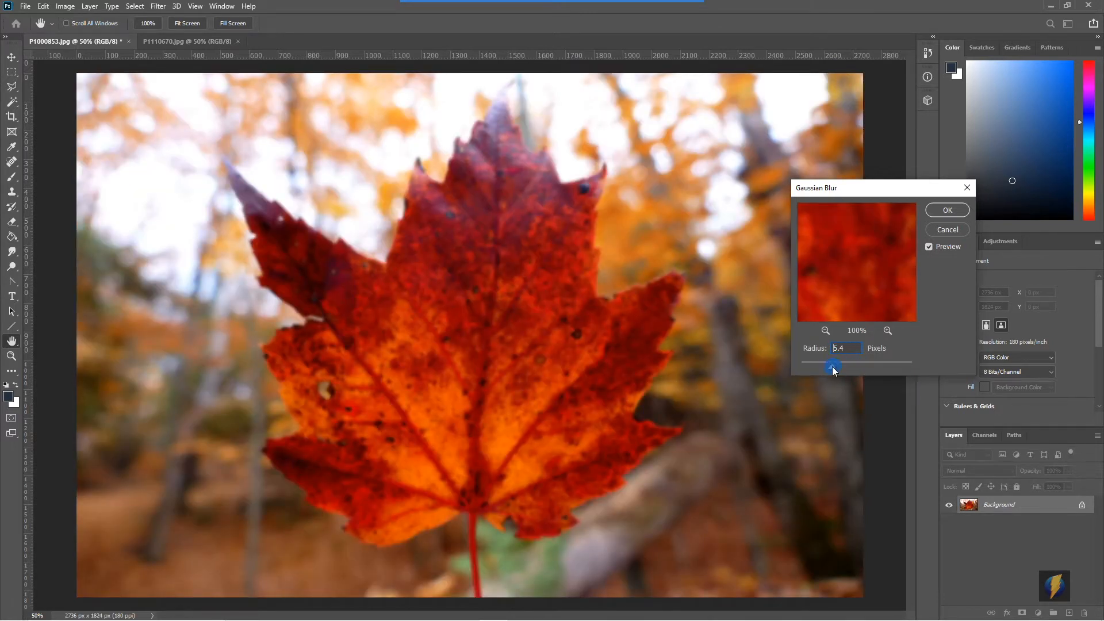
{"action": "left_click_drag", "start_coordinate": [837, 367], "coordinate": [854, 367]}
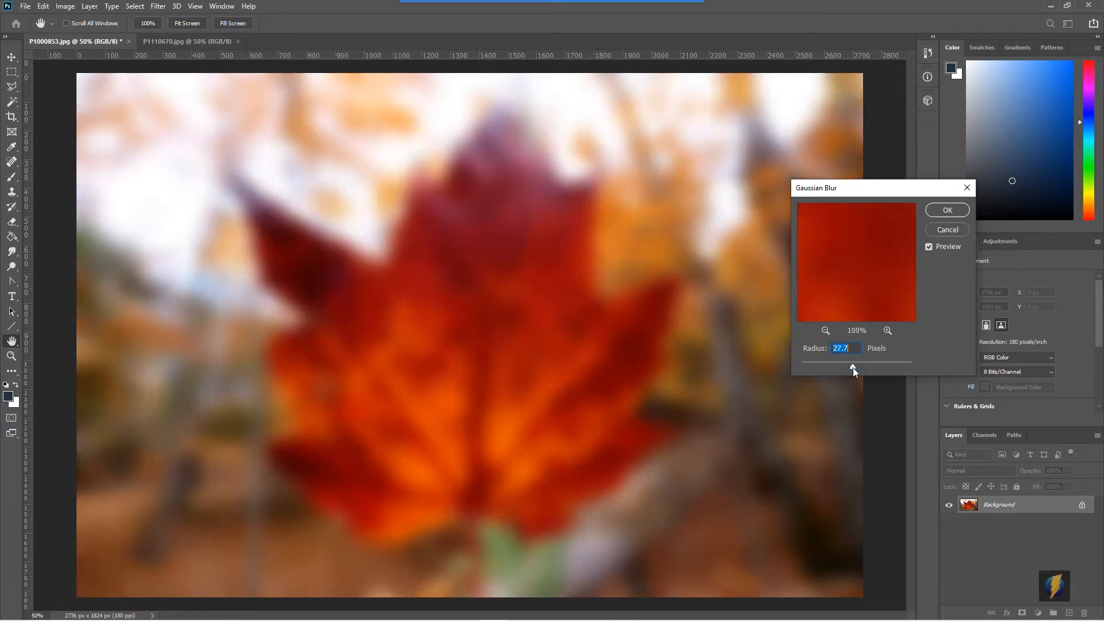
{"action": "left_click", "coordinate": [947, 209]}
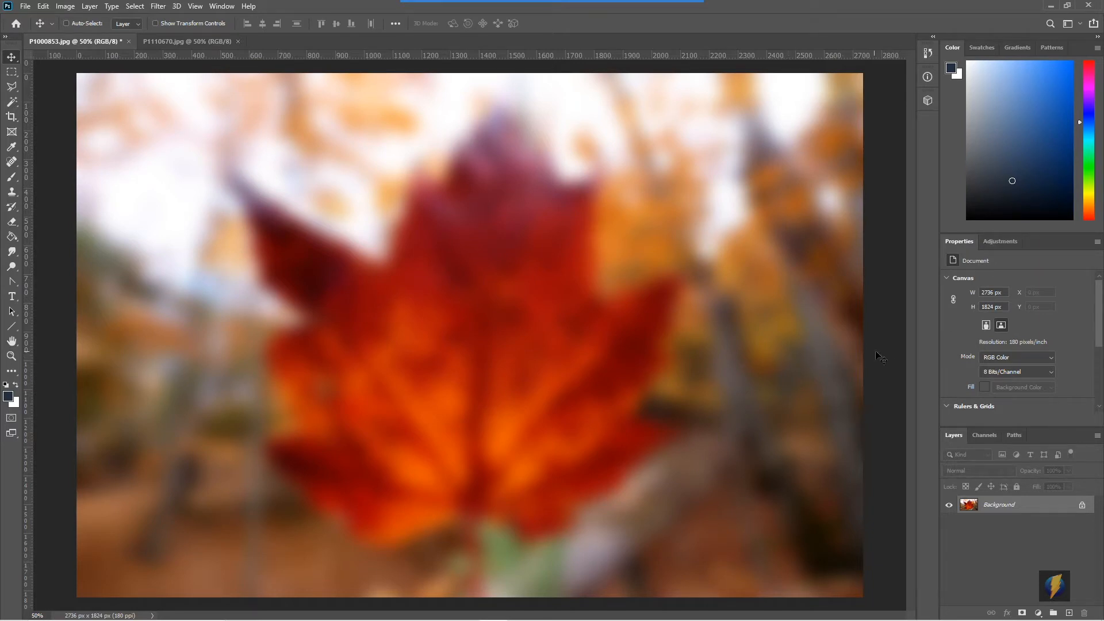
{"action": "key", "text": "ctrl+z"}
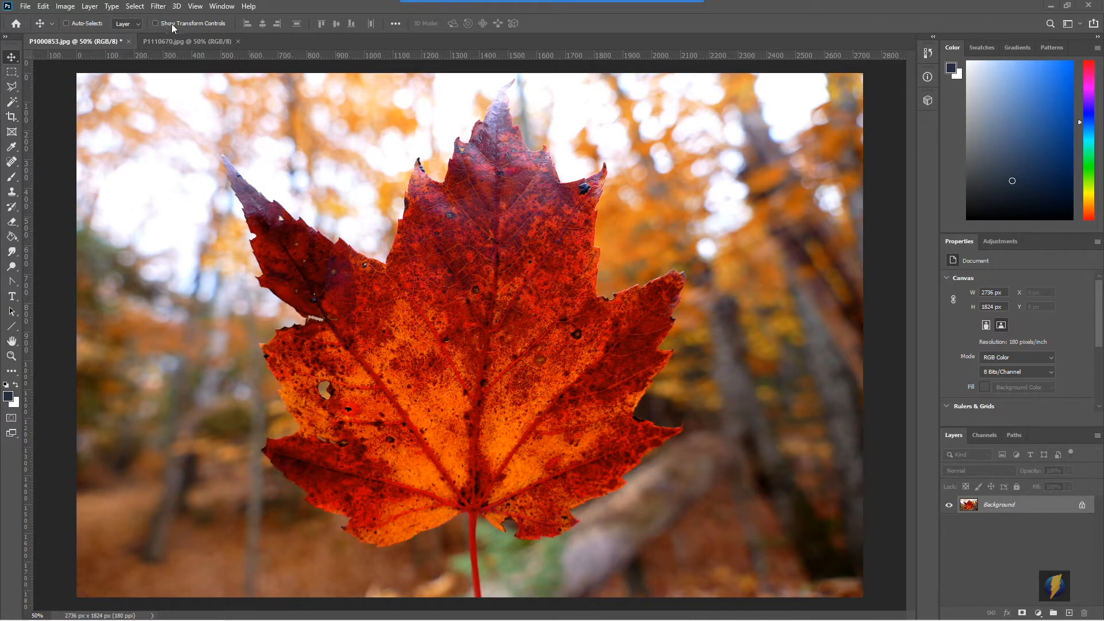
- Start a Spin Blur on the leaf photo and enlarge its blur circle until it covers the whole image
{"action": "left_click", "coordinate": [159, 7]}
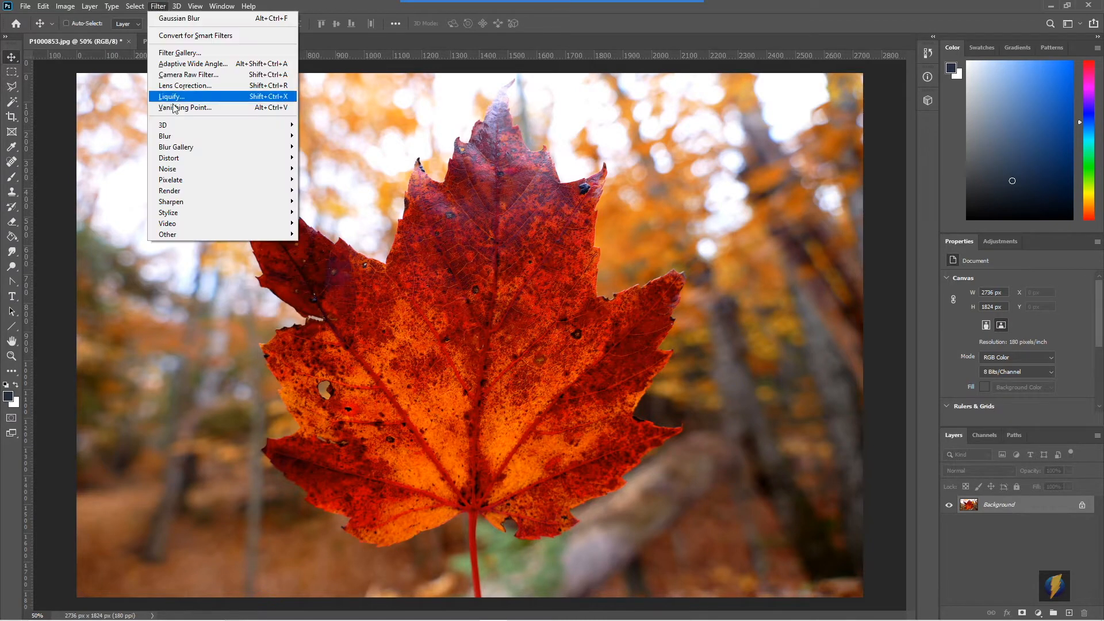
{"action": "mouse_move", "coordinate": [196, 136]}
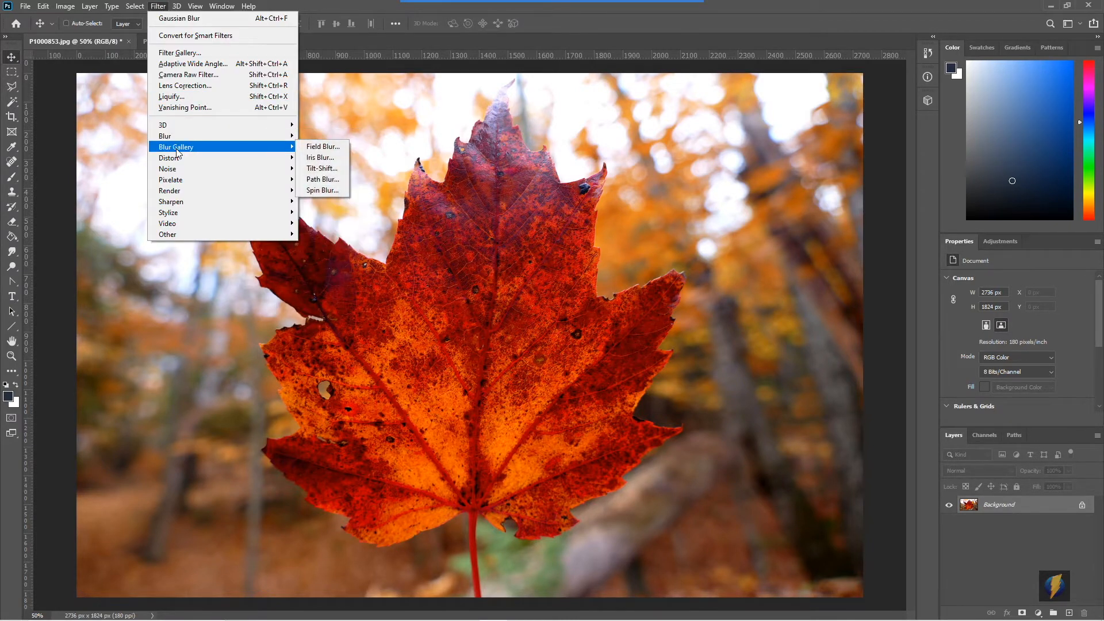
{"action": "left_click", "coordinate": [326, 189]}
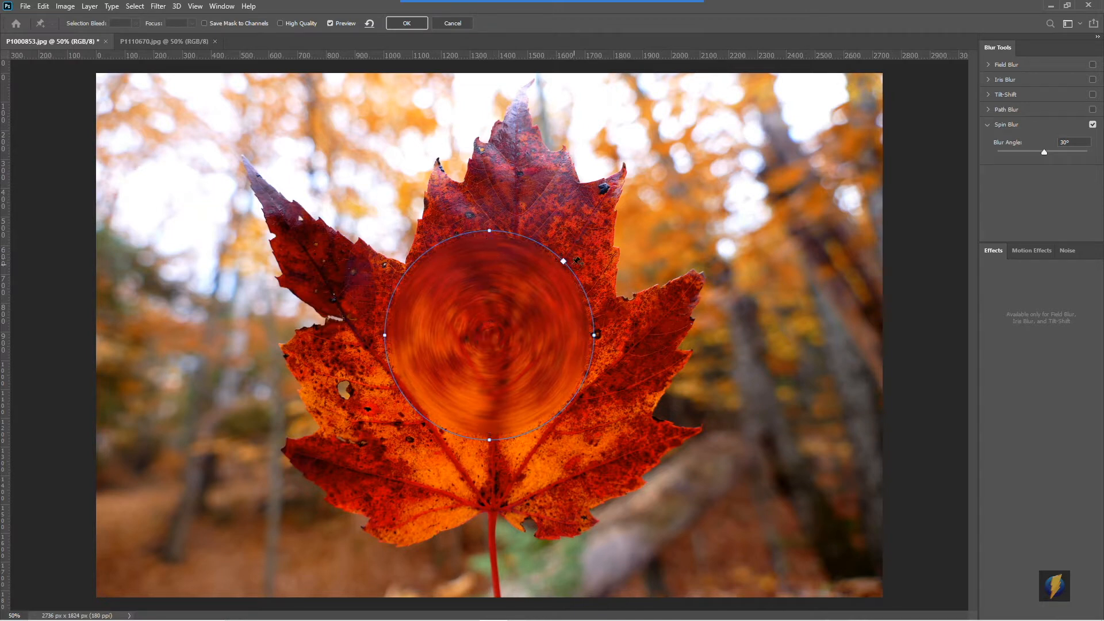
{"action": "left_click_drag", "start_coordinate": [563, 263], "coordinate": [949, 125]}
{"action": "left_click_drag", "start_coordinate": [889, 220], "coordinate": [862, 228]}
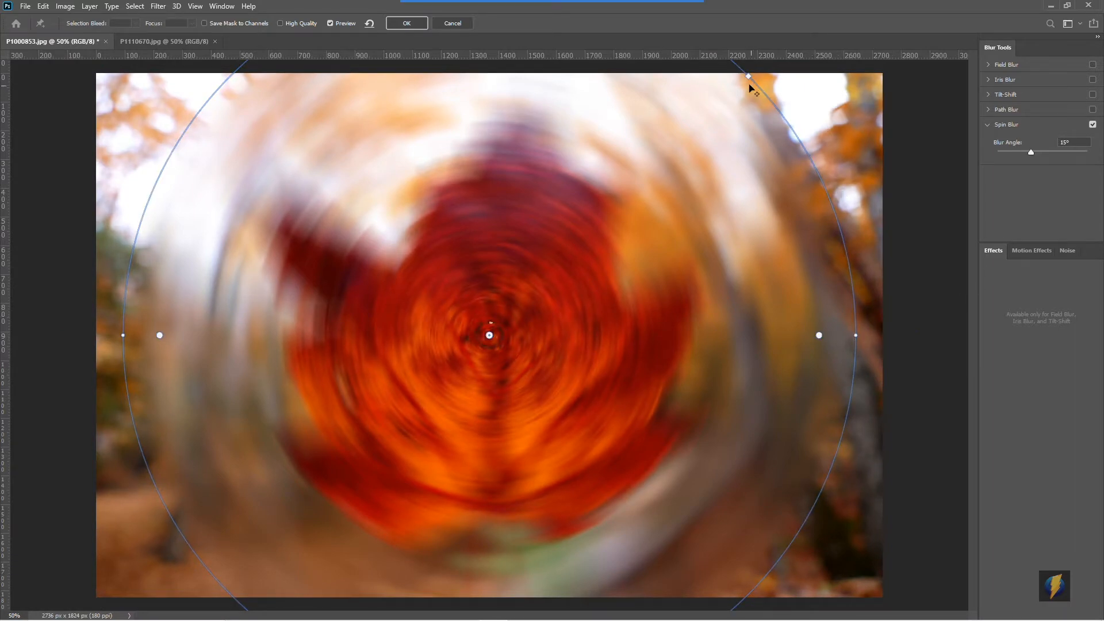
{"action": "left_click_drag", "start_coordinate": [748, 77], "coordinate": [952, 79]}
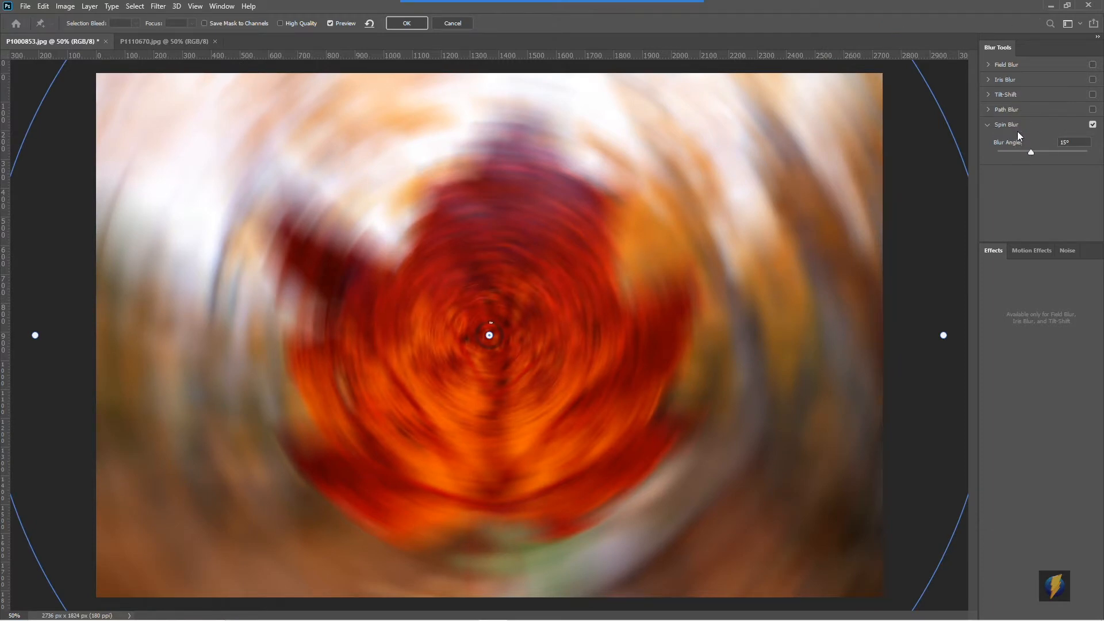
- Apply the Spin Blur with a blur angle of about 19°, and undo it
{"action": "mouse_move", "coordinate": [1033, 154]}
{"action": "left_mouse_down"}
{"action": "mouse_move", "coordinate": [1054, 153]}
{"action": "mouse_move", "coordinate": [1040, 157]}
{"action": "left_mouse_up"}
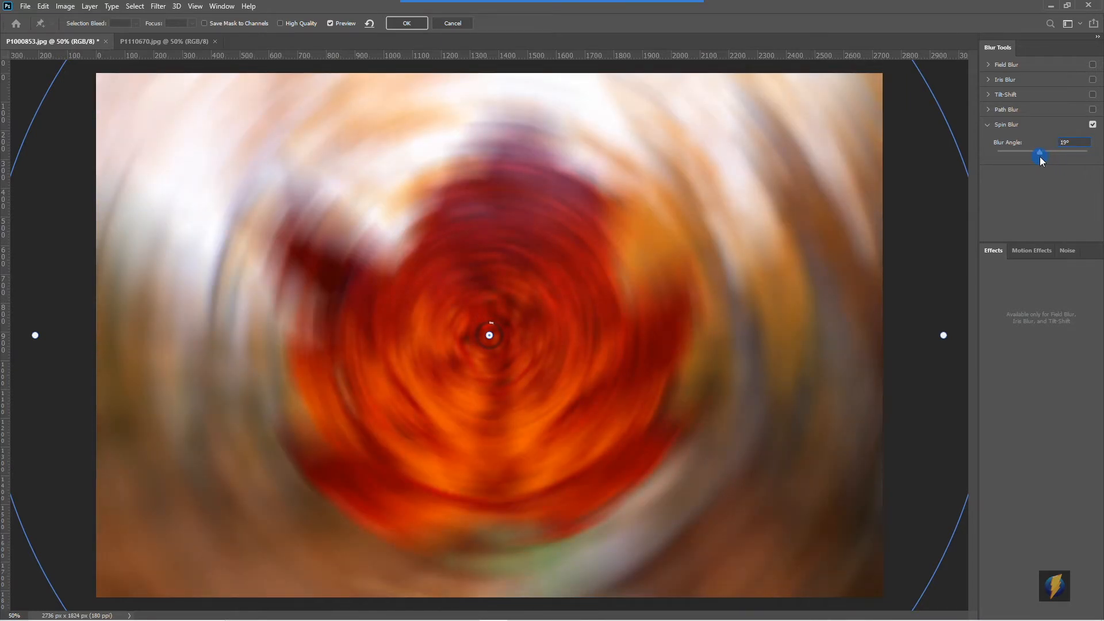
{"action": "left_click_drag", "start_coordinate": [1040, 156], "coordinate": [1040, 157]}
{"action": "left_click", "coordinate": [1097, 180]}
{"action": "key", "text": "Escape"}
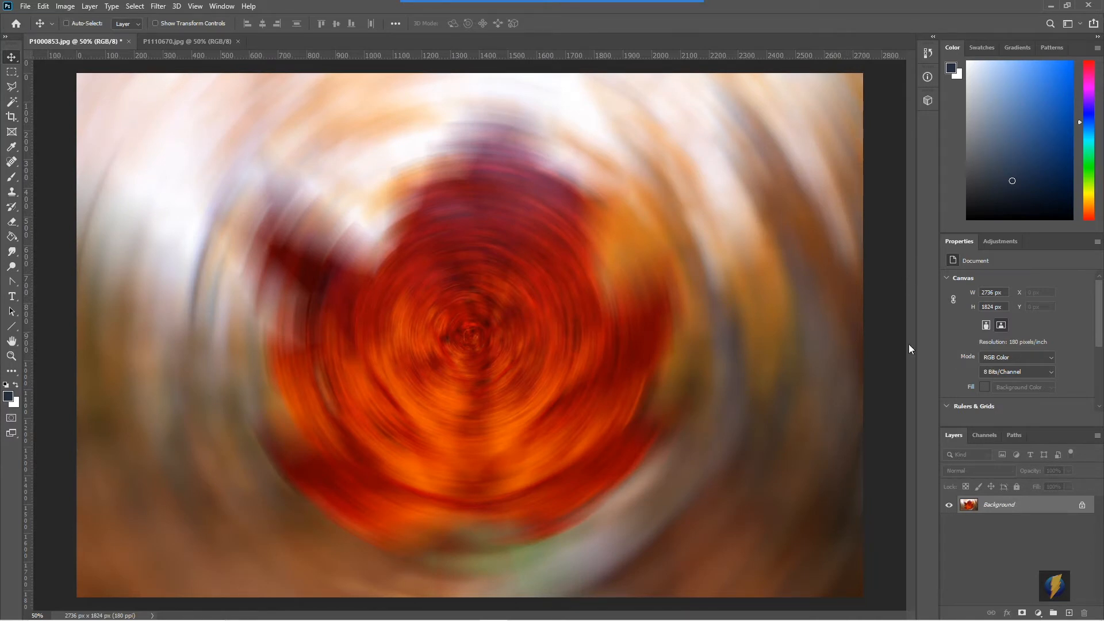
{"action": "key", "text": "ctrl"}
{"action": "key", "text": "ctrl+z"}
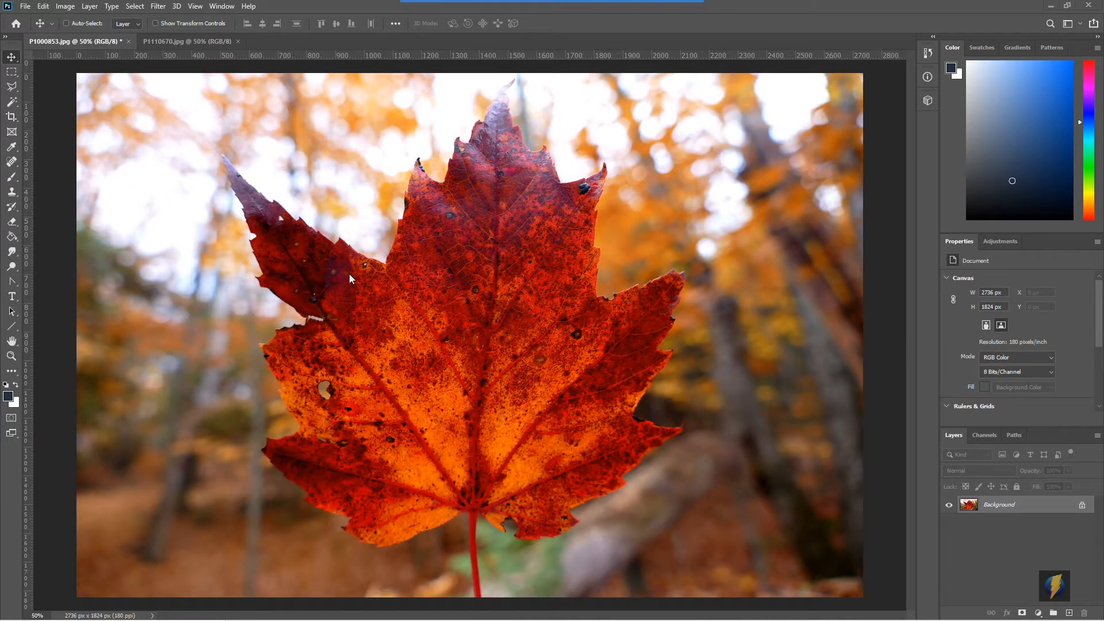
- Apply the Twirl distortion to the leaf photo with an angle of 200°, and undo it
{"action": "left_click", "coordinate": [159, 7]}
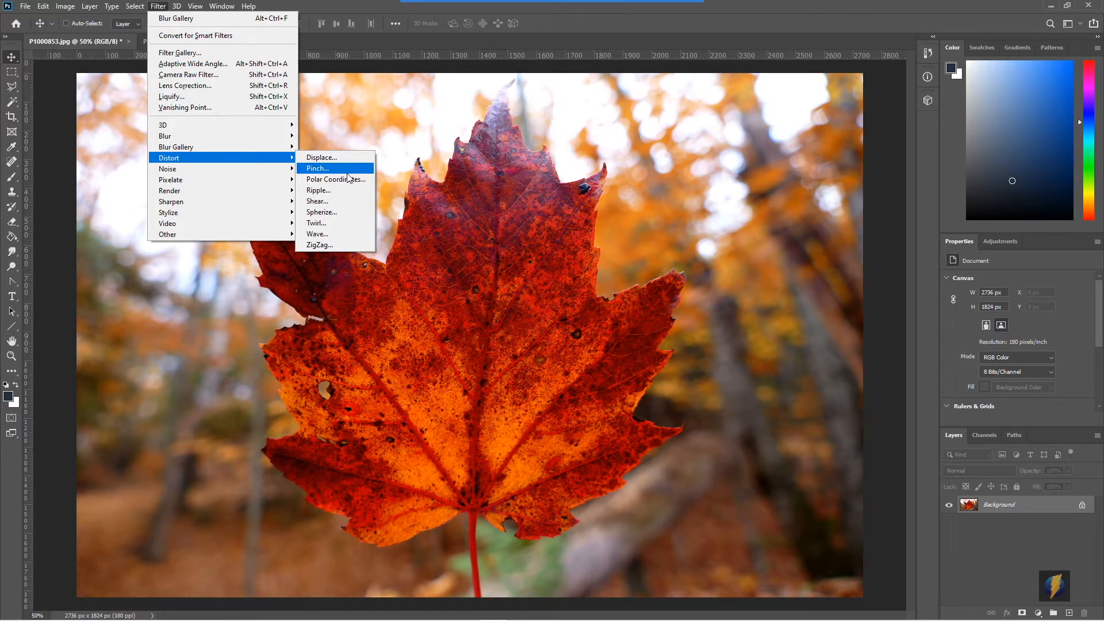
{"action": "left_click", "coordinate": [336, 225]}
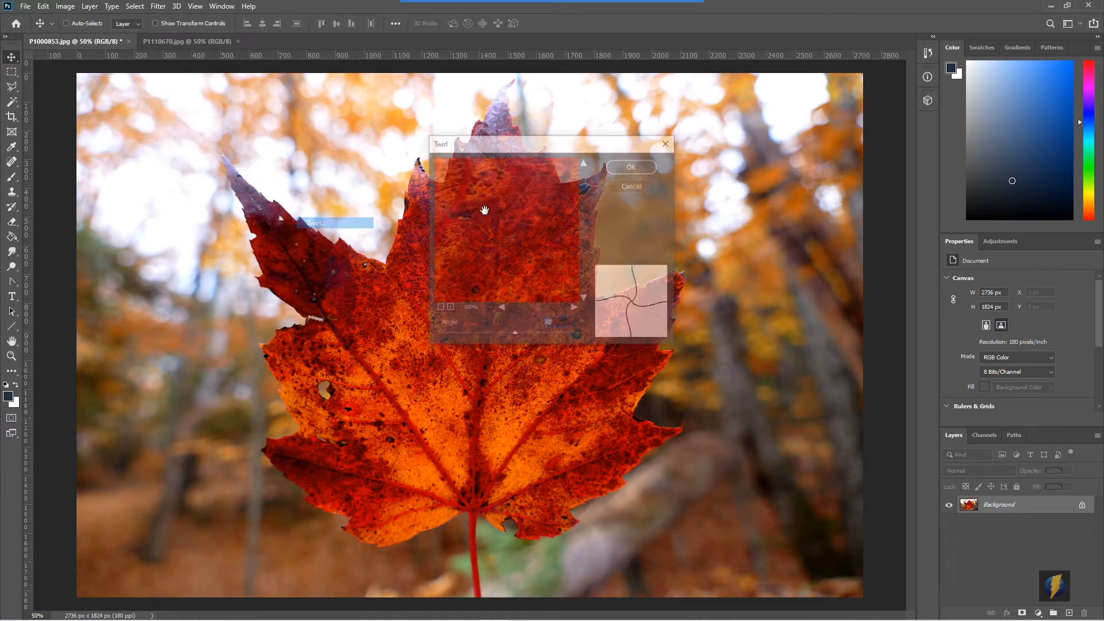
{"action": "left_click", "coordinate": [438, 309]}
{"action": "left_click", "coordinate": [438, 308]}
{"action": "left_click", "coordinate": [438, 308]}
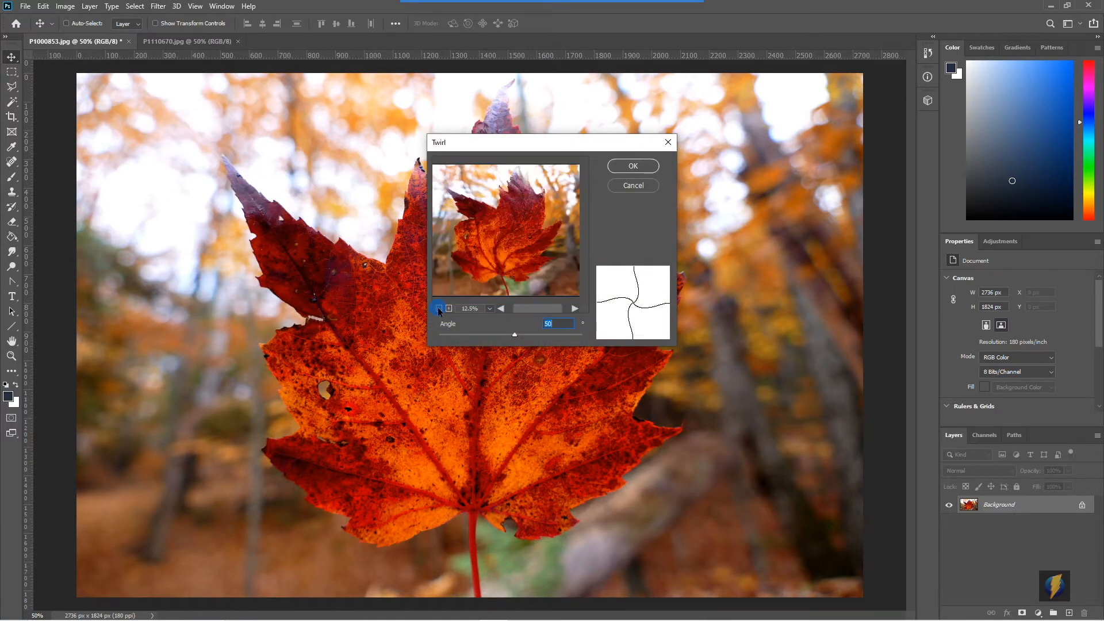
{"action": "left_click", "coordinate": [438, 308]}
{"action": "left_click", "coordinate": [450, 309]}
{"action": "mouse_move", "coordinate": [515, 333]}
{"action": "left_mouse_down"}
{"action": "mouse_move", "coordinate": [540, 332]}
{"action": "mouse_move", "coordinate": [495, 332]}
{"action": "mouse_move", "coordinate": [571, 332]}
{"action": "mouse_move", "coordinate": [525, 333]}
{"action": "left_mouse_up"}
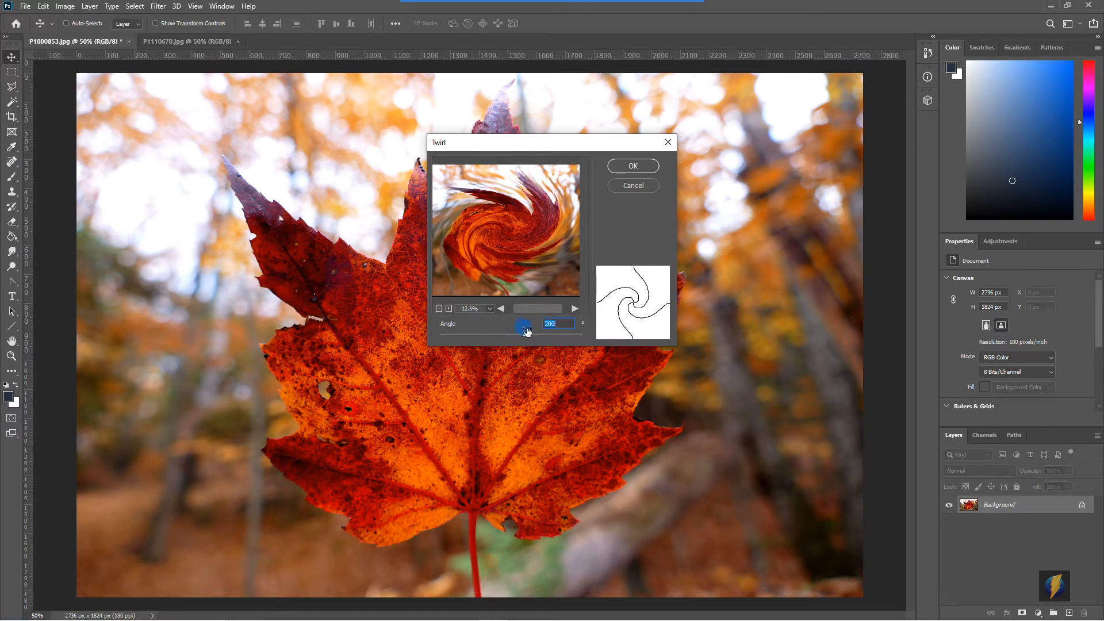
{"action": "left_click", "coordinate": [636, 167]}
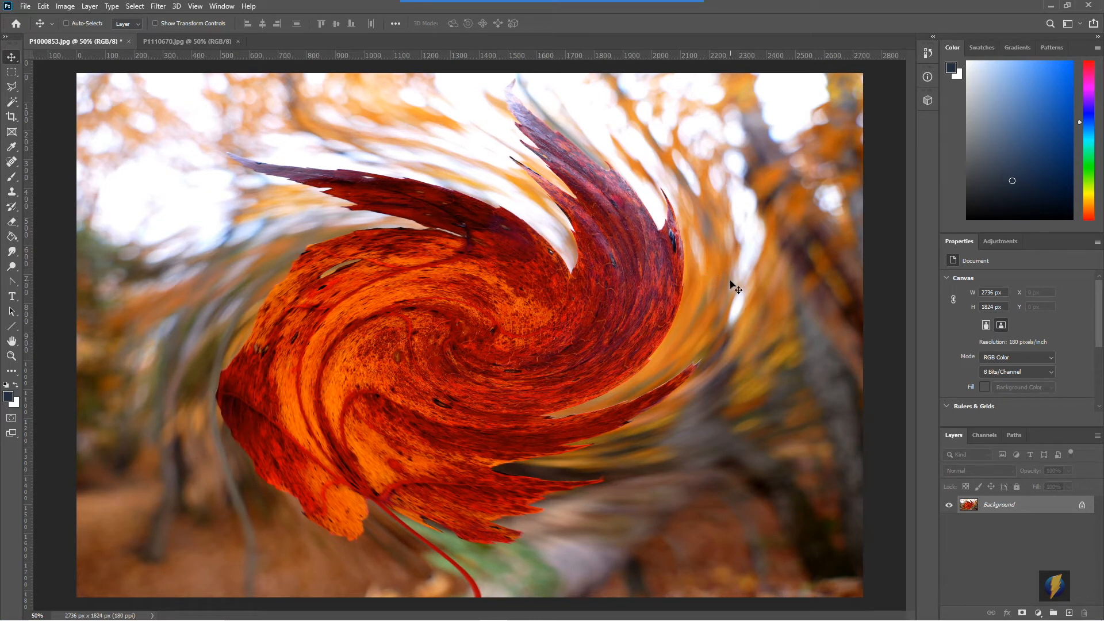
{"action": "key", "text": "ctrl+z"}
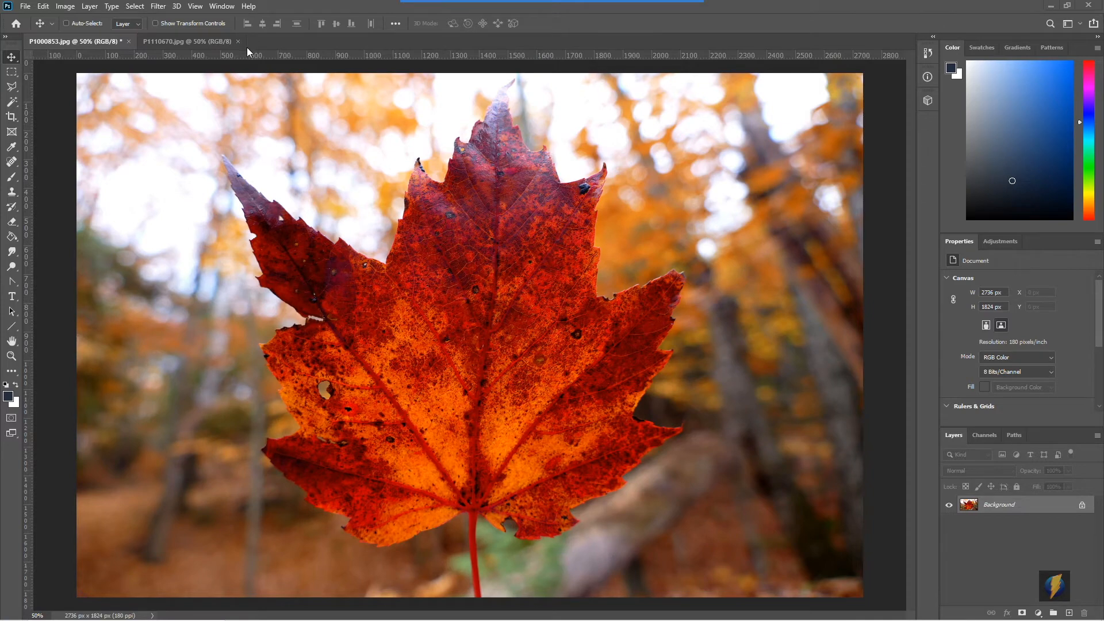
- Add 18.70% monochromatic noise with Gaussian distribution to the leaf photo, and undo it
{"action": "left_click", "coordinate": [167, 7]}
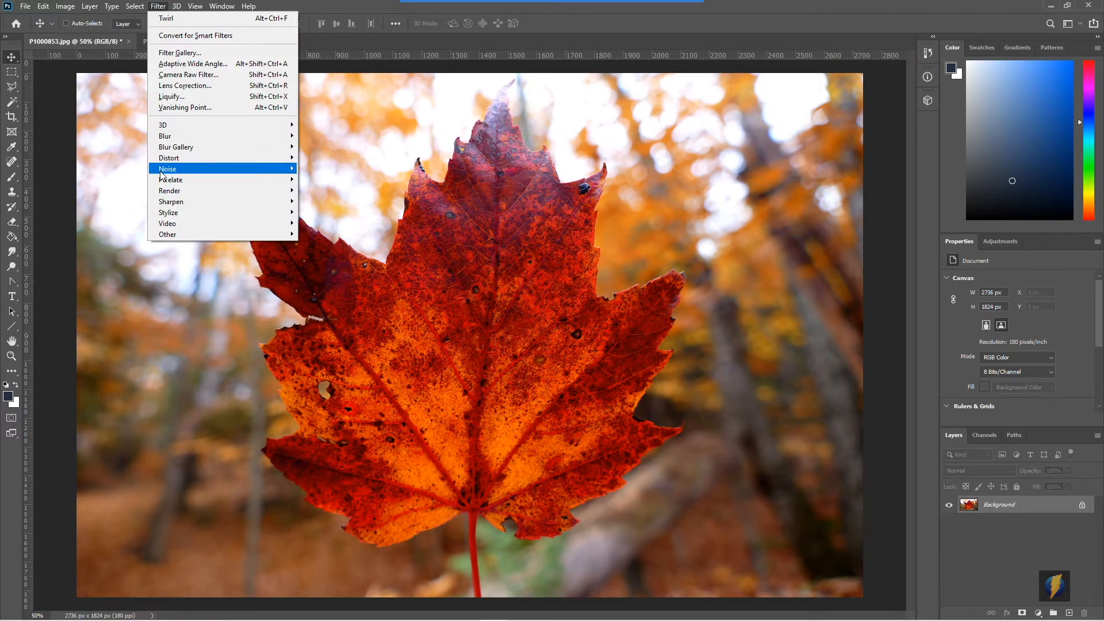
{"action": "mouse_move", "coordinate": [161, 173]}
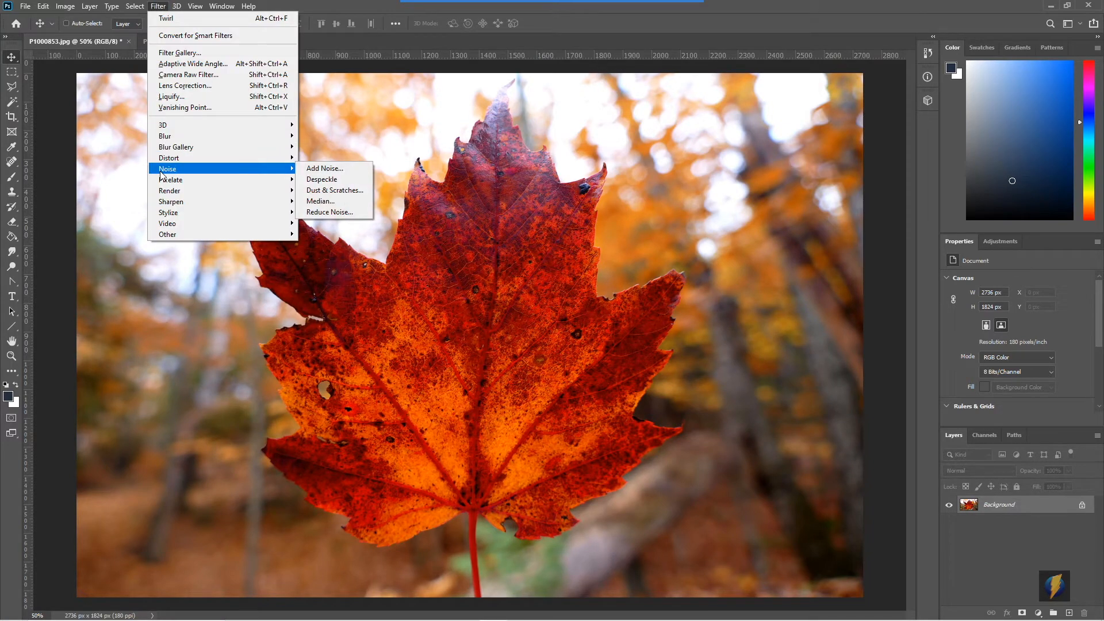
{"action": "left_click", "coordinate": [322, 168]}
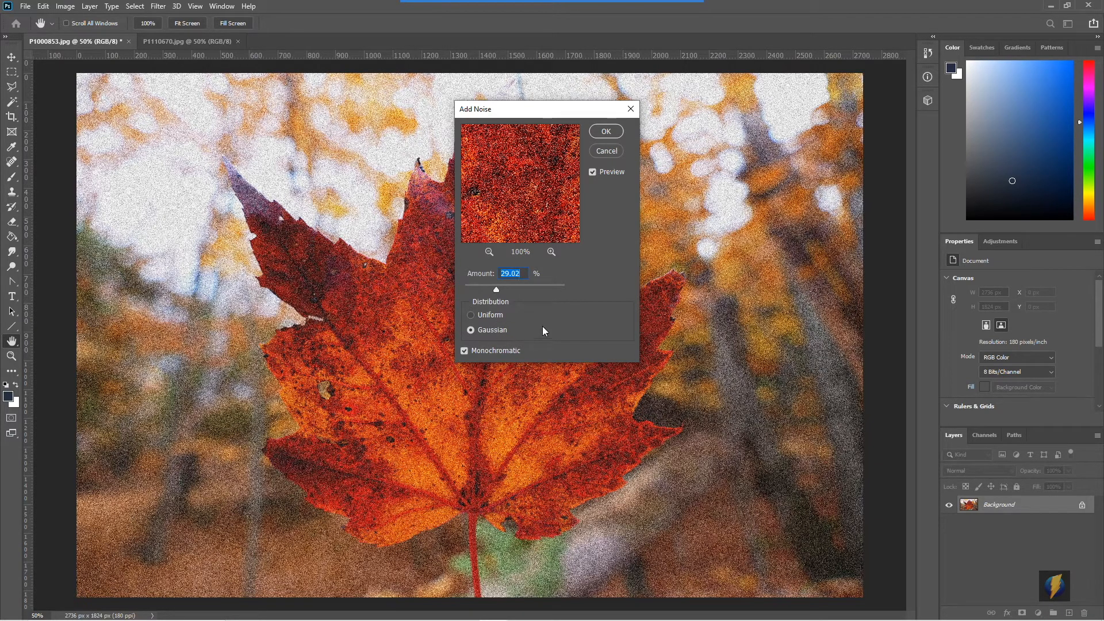
{"action": "mouse_move", "coordinate": [497, 288]}
{"action": "left_mouse_down"}
{"action": "mouse_move", "coordinate": [517, 291]}
{"action": "mouse_move", "coordinate": [489, 293]}
{"action": "left_mouse_up"}
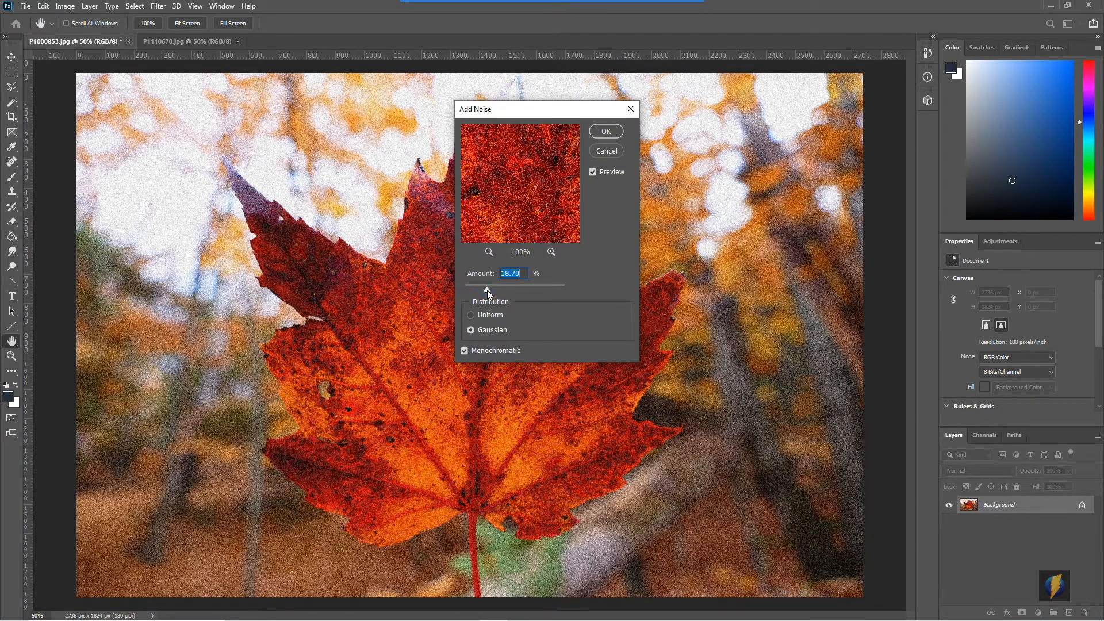
{"action": "left_click", "coordinate": [603, 131]}
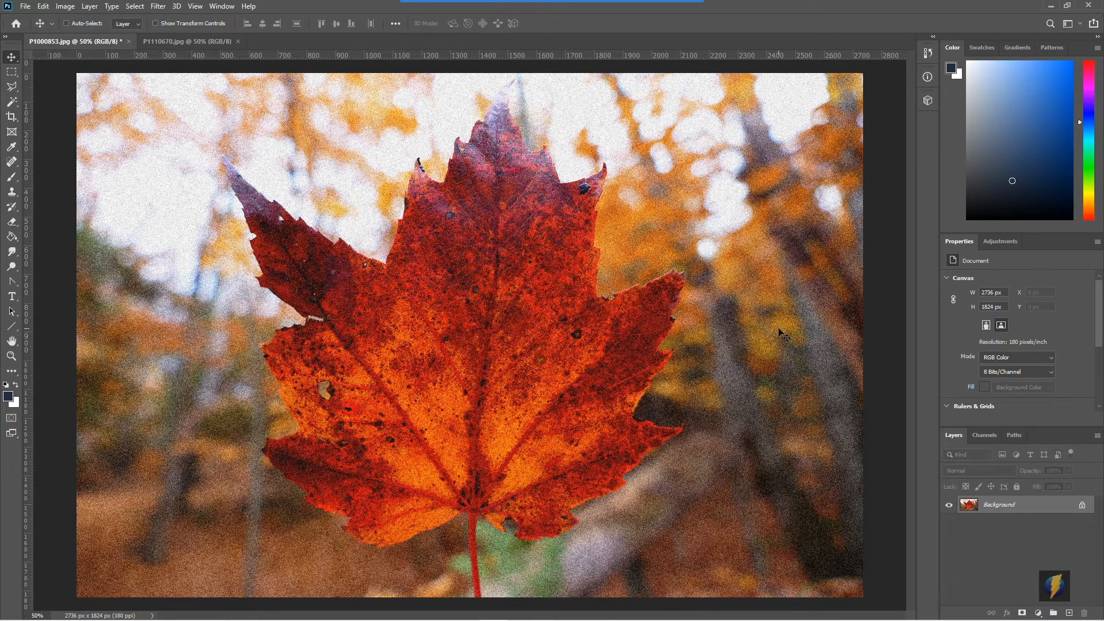
{"action": "key", "text": "ctrl+z"}
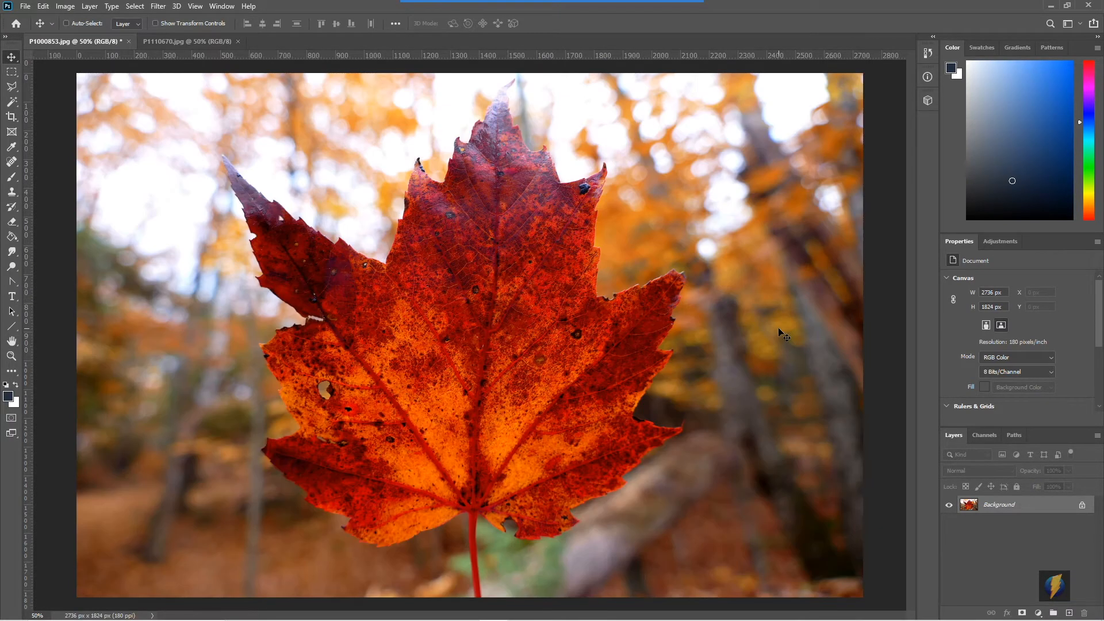
- Apply the Pointillize filter to the leaf photo with a cell size of 40, and undo it
{"action": "left_click", "coordinate": [158, 6]}
{"action": "mouse_move", "coordinate": [247, 180]}
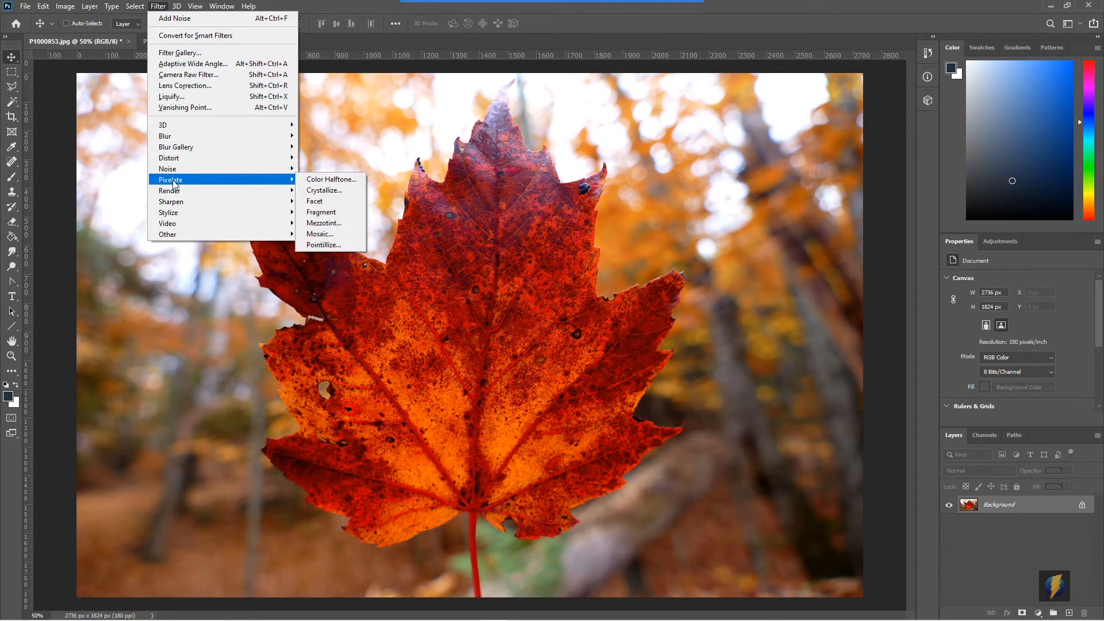
{"action": "left_click", "coordinate": [326, 245]}
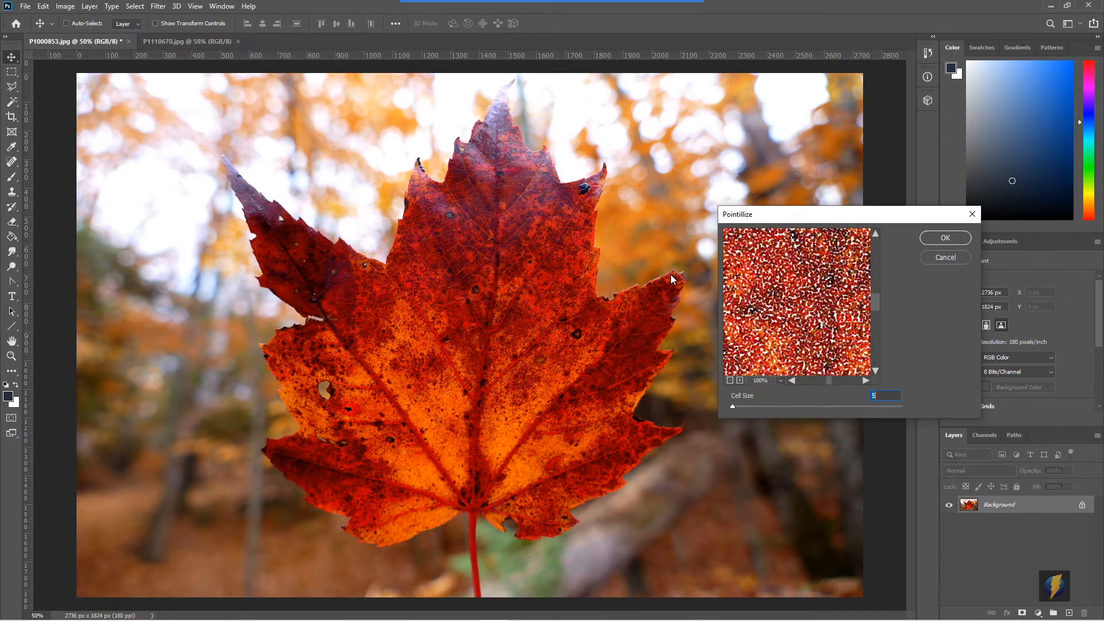
{"action": "left_click", "coordinate": [729, 381]}
{"action": "left_click", "coordinate": [730, 381]}
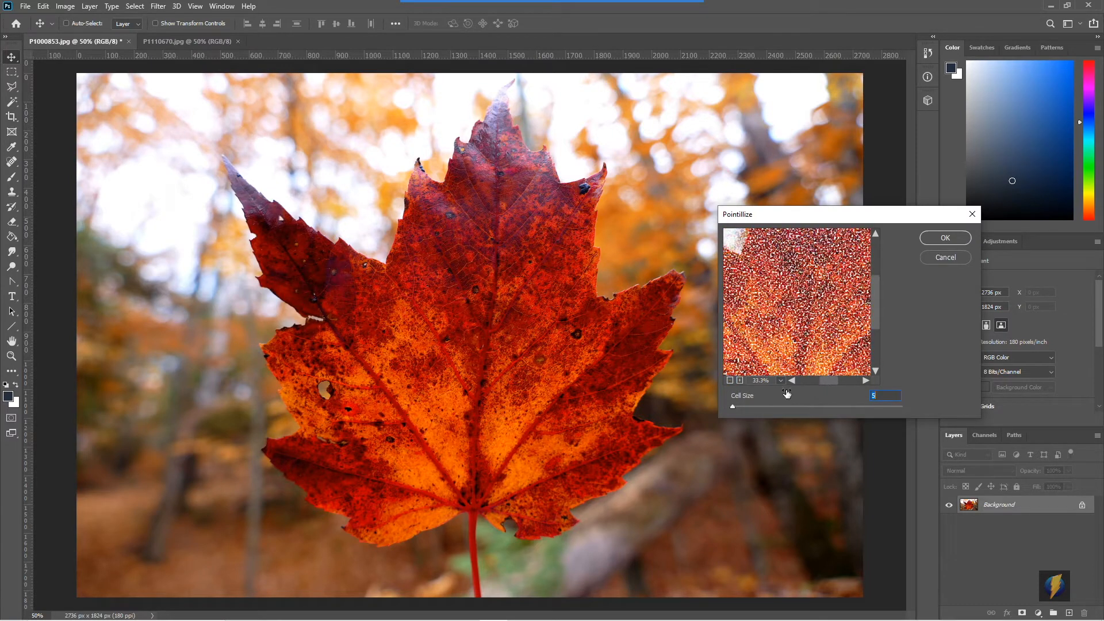
{"action": "left_click", "coordinate": [729, 381]}
{"action": "left_click_drag", "start_coordinate": [732, 407], "coordinate": [752, 406]}
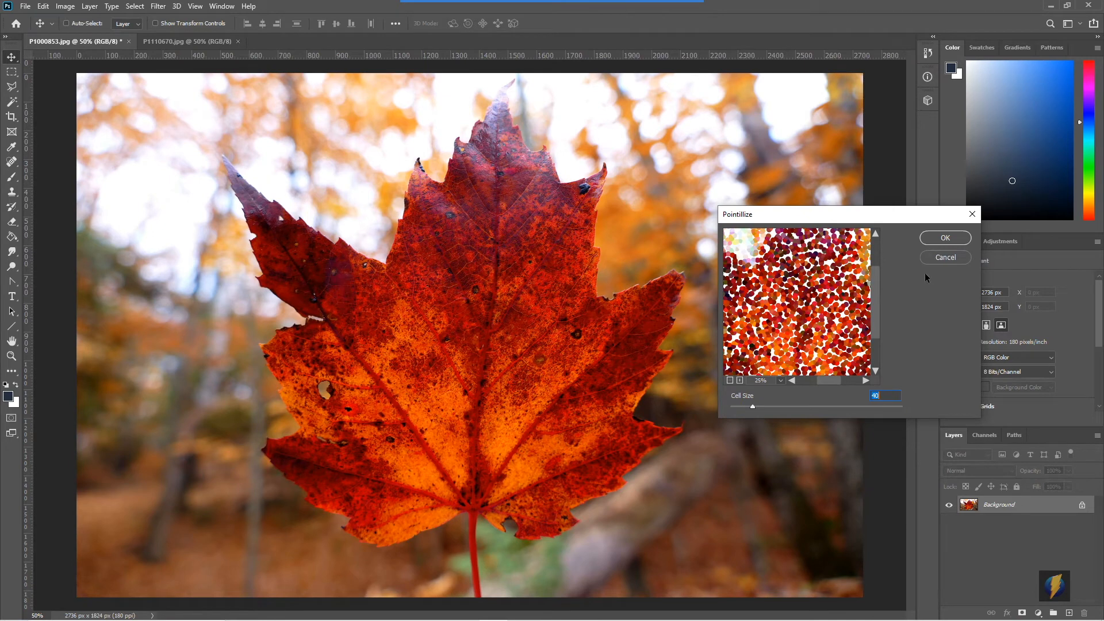
{"action": "left_click", "coordinate": [944, 238]}
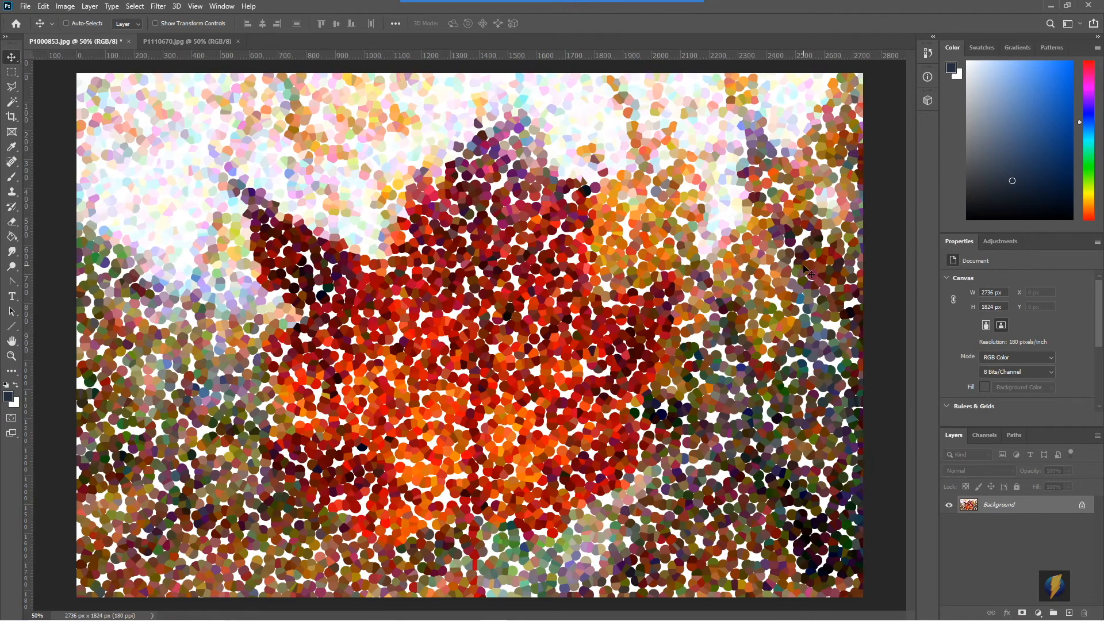
{"action": "key", "text": "ctrl+z"}
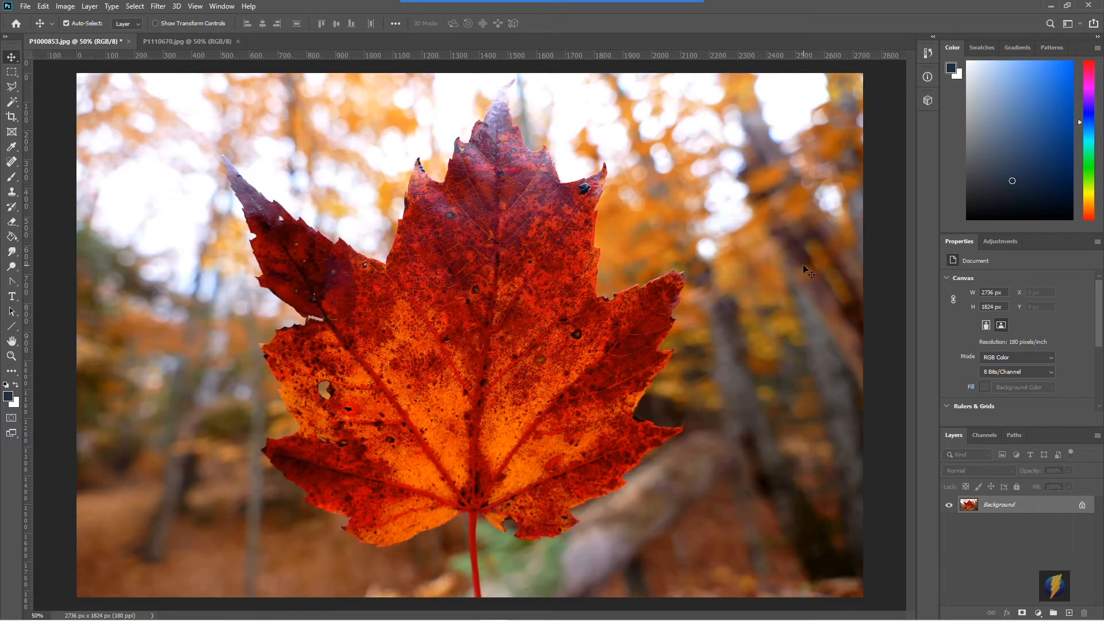
- Apply the Mosaic filter to the leaf photo with a cell size of 54 square, and undo it
{"action": "left_click", "coordinate": [159, 6]}
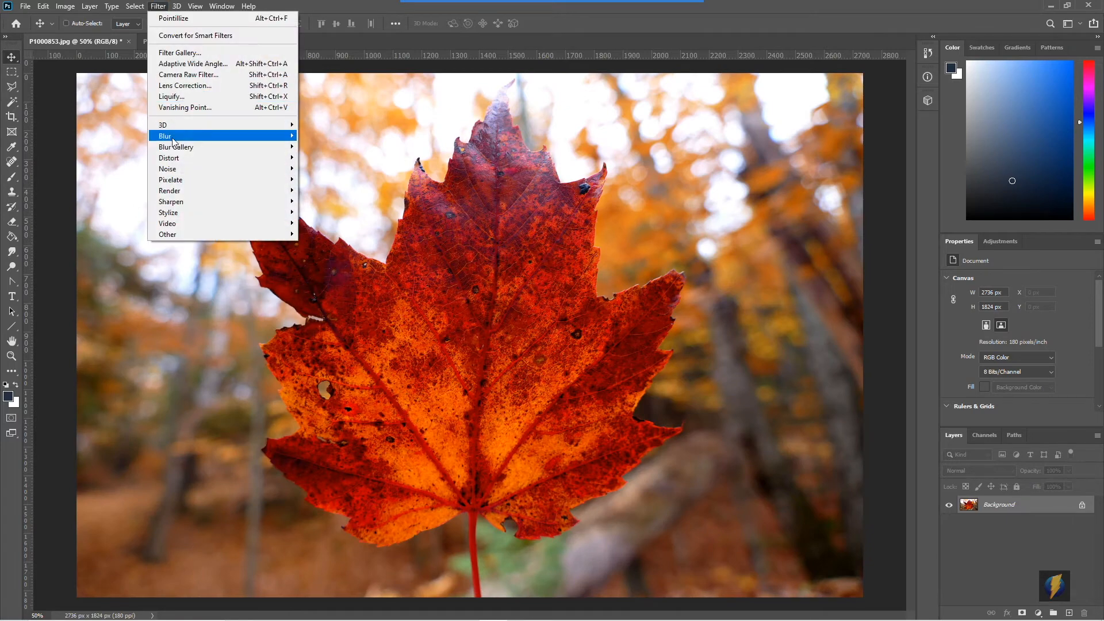
{"action": "mouse_move", "coordinate": [194, 182]}
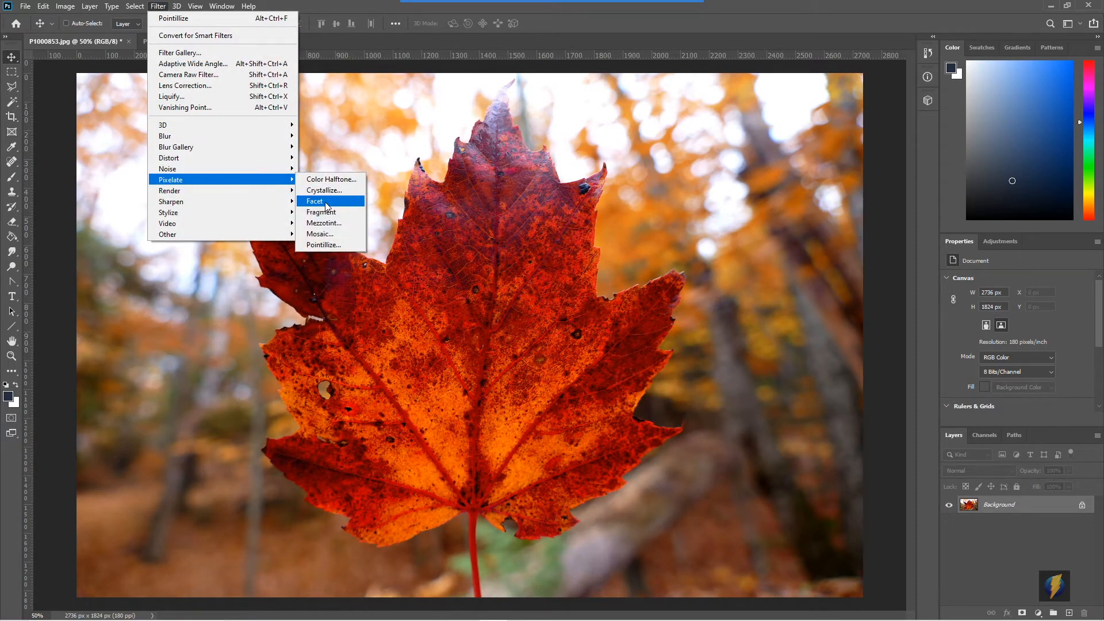
{"action": "left_click", "coordinate": [328, 231]}
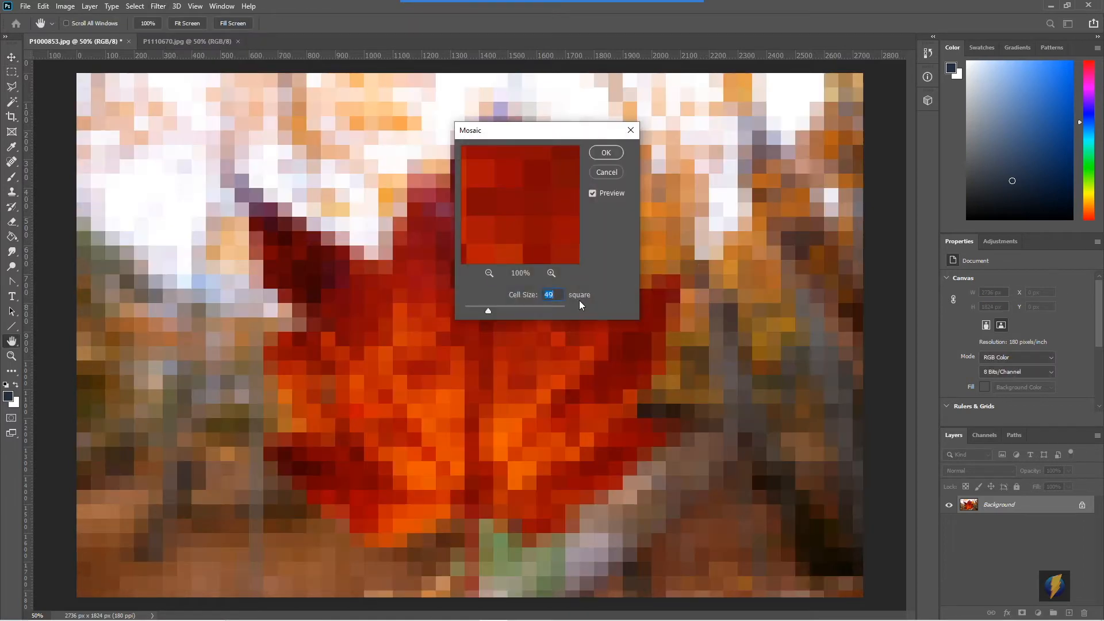
{"action": "left_click_drag", "start_coordinate": [490, 311], "coordinate": [510, 311]}
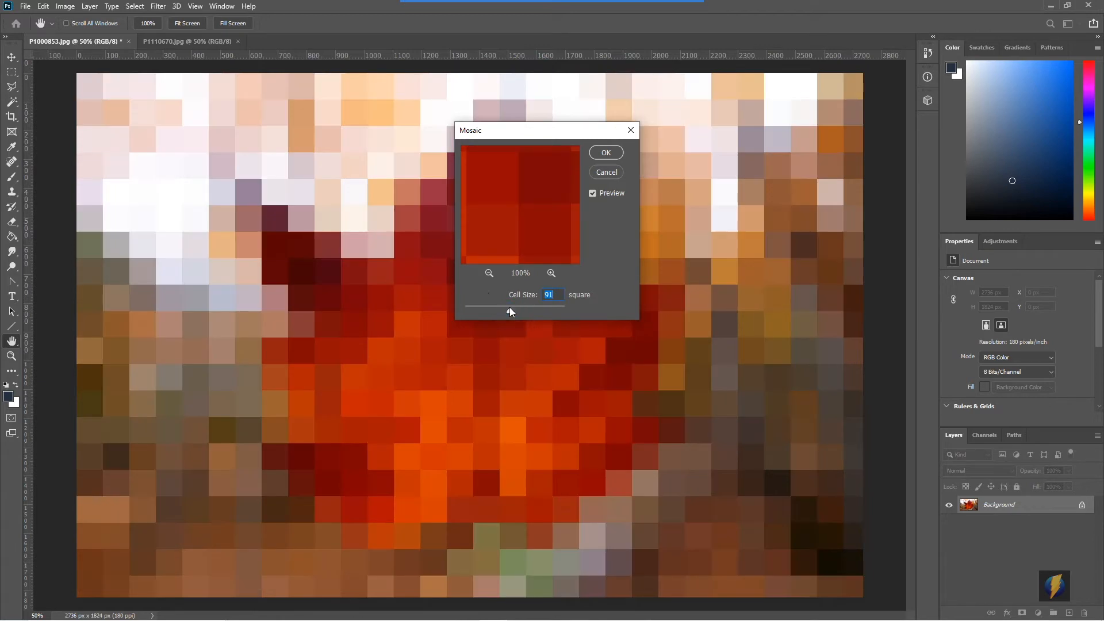
{"action": "left_click", "coordinate": [489, 273]}
{"action": "left_click", "coordinate": [488, 273]}
{"action": "left_click", "coordinate": [488, 273]}
{"action": "left_click", "coordinate": [488, 273]}
{"action": "left_click_drag", "start_coordinate": [503, 311], "coordinate": [492, 311]}
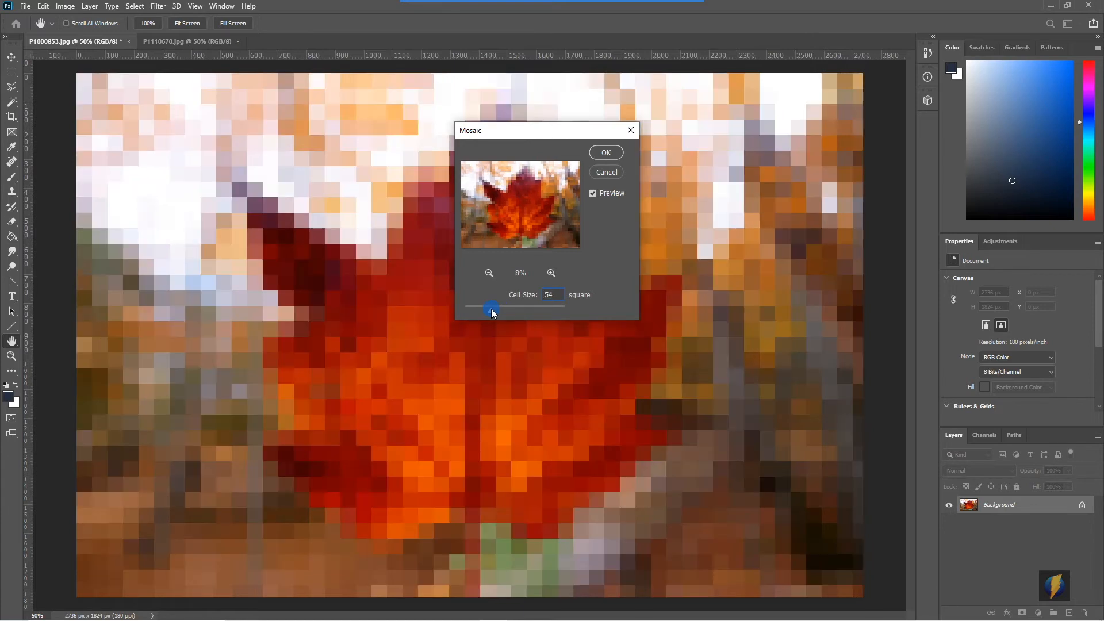
{"action": "left_click", "coordinate": [604, 153]}
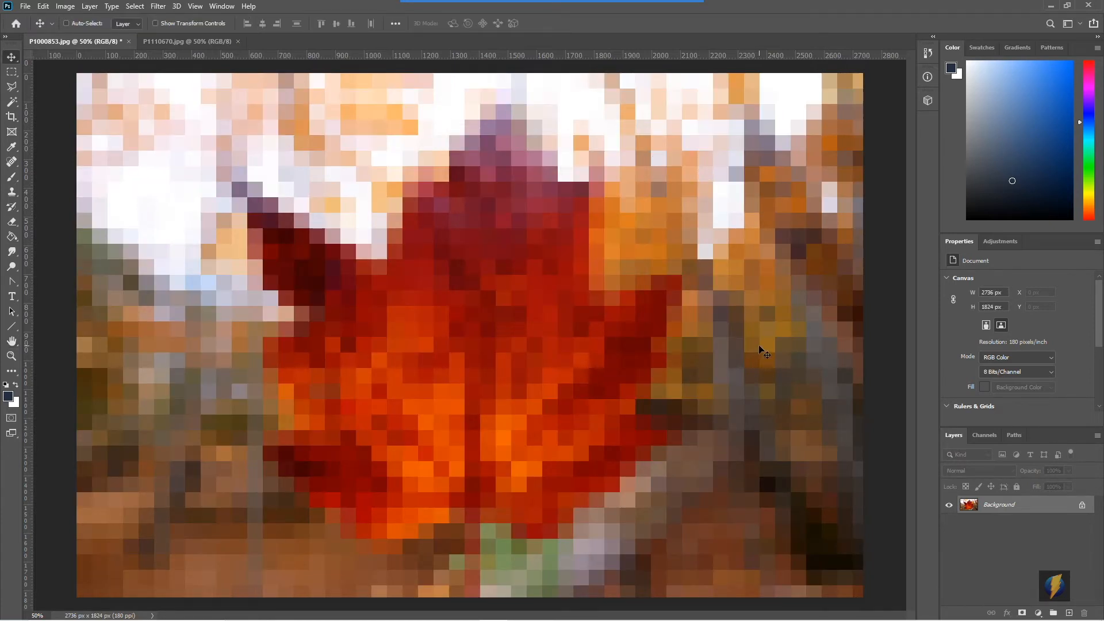
{"action": "key", "text": "ctrl+z"}
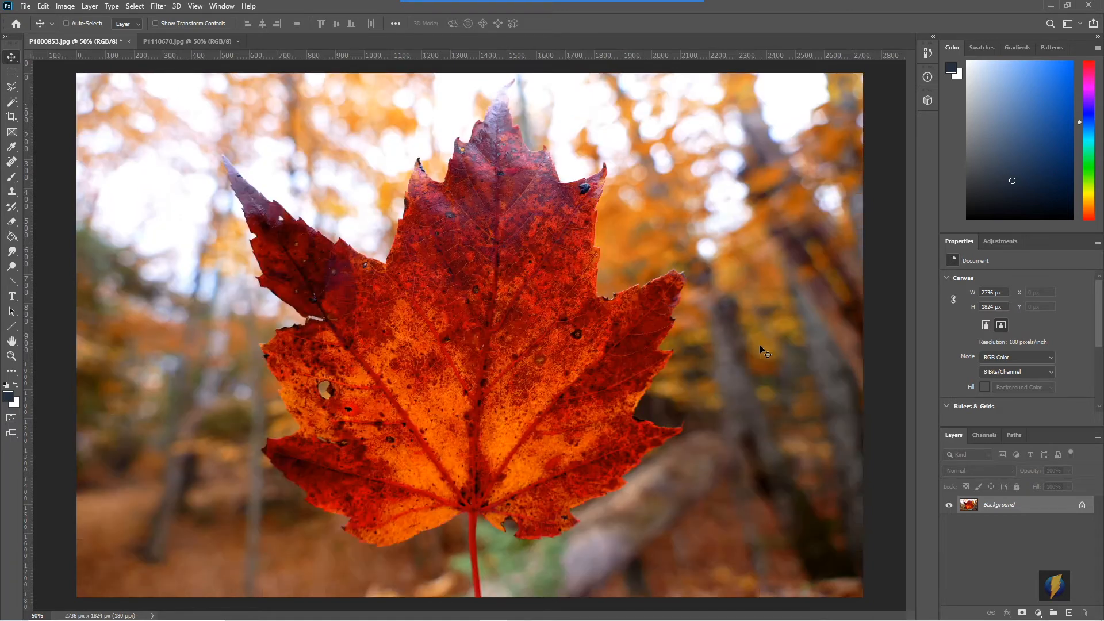
- Apply the Crystallize filter to the leaf photo with a cell size of 40, and undo it
{"action": "left_click", "coordinate": [157, 7]}
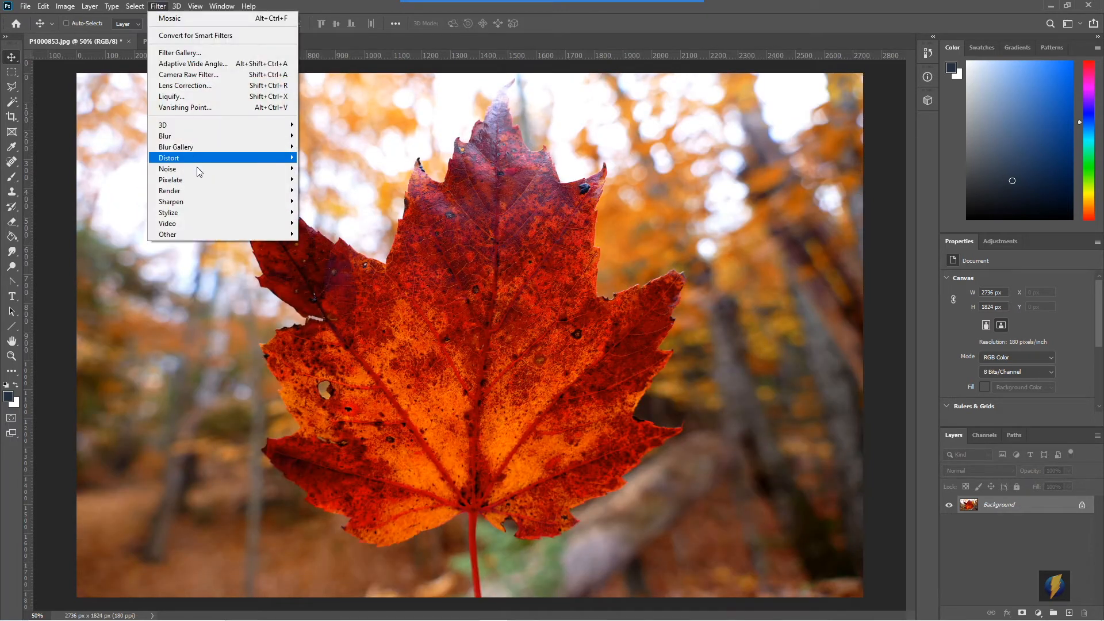
{"action": "mouse_move", "coordinate": [202, 181]}
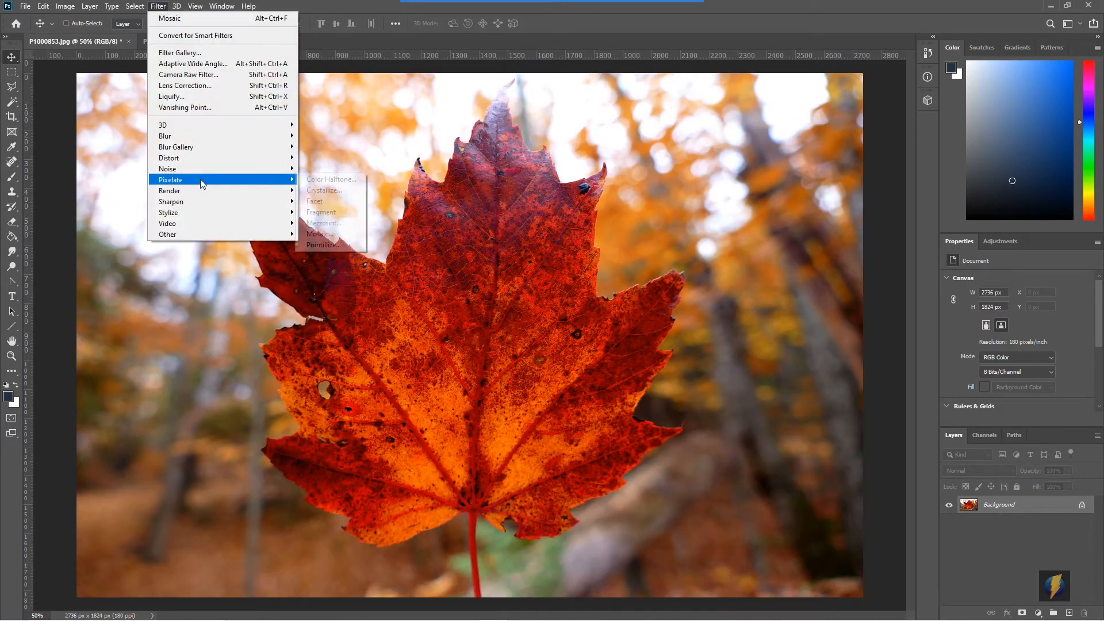
{"action": "left_click", "coordinate": [341, 191]}
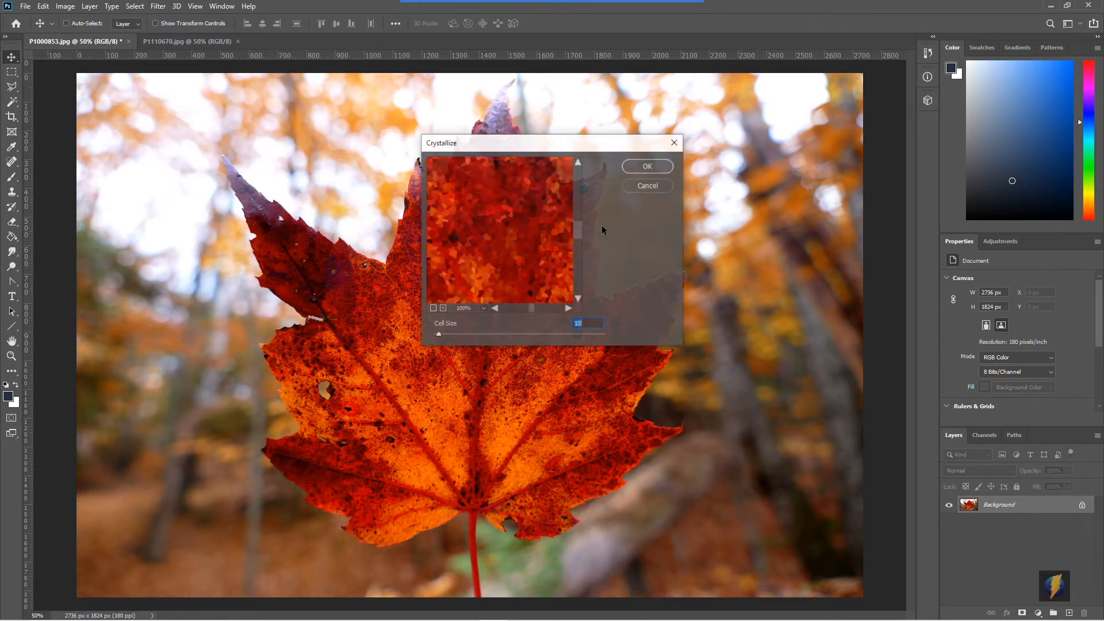
{"action": "left_click", "coordinate": [433, 309]}
{"action": "left_click", "coordinate": [433, 309]}
{"action": "left_click_drag", "start_coordinate": [440, 334], "coordinate": [456, 333]}
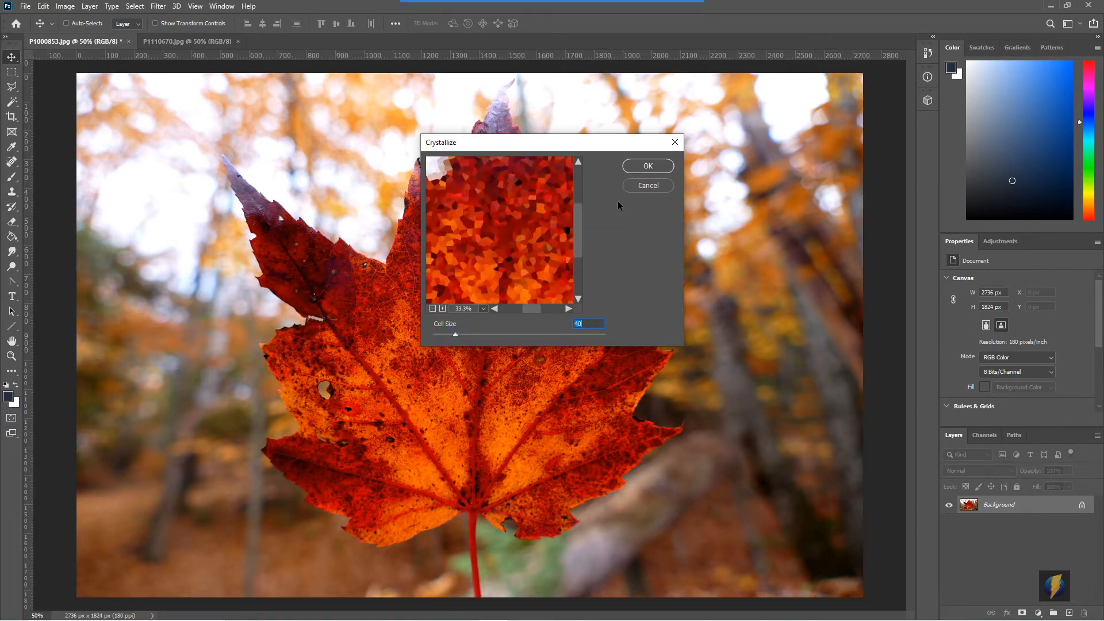
{"action": "left_click", "coordinate": [654, 167]}
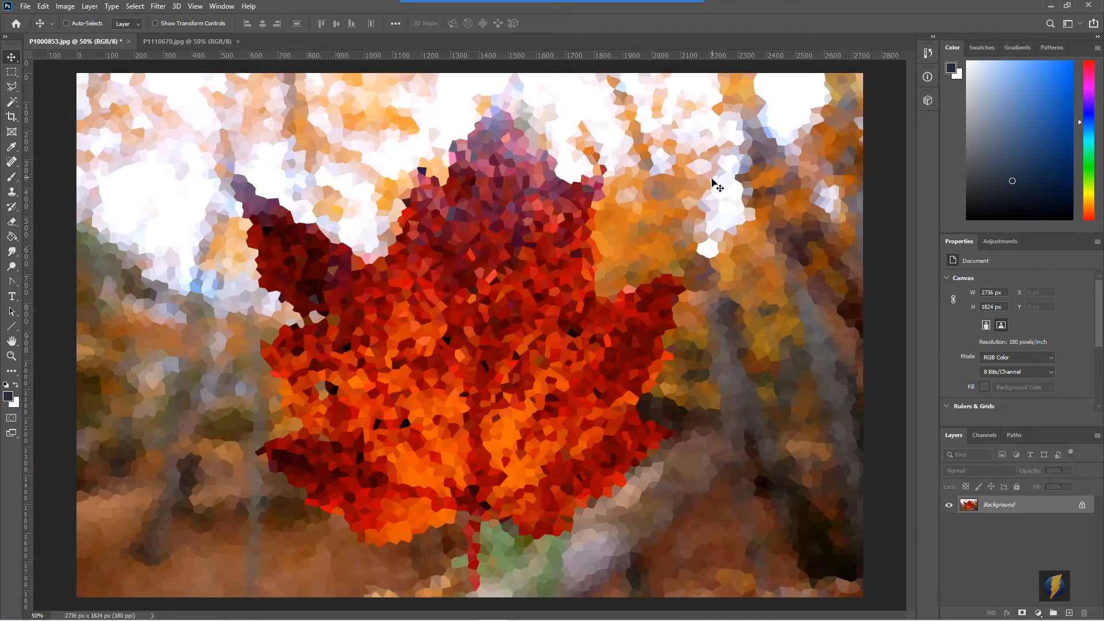
{"action": "key", "text": "ctrl"}
{"action": "key", "text": "ctrl+z"}
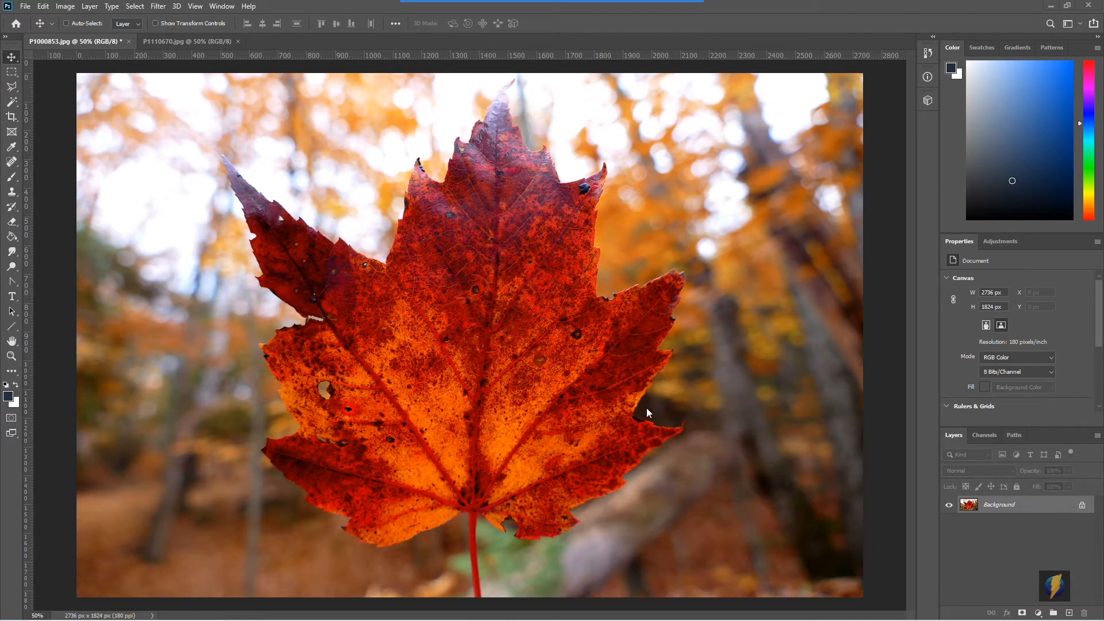
{"action": "left_click", "coordinate": [158, 6]}
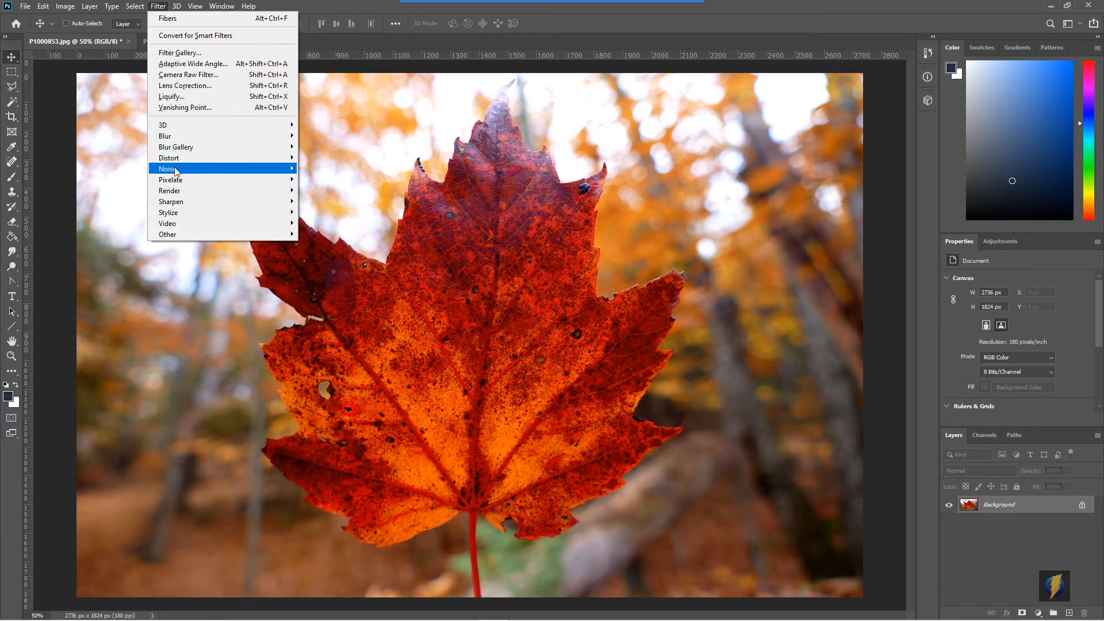
{"action": "mouse_move", "coordinate": [290, 191]}
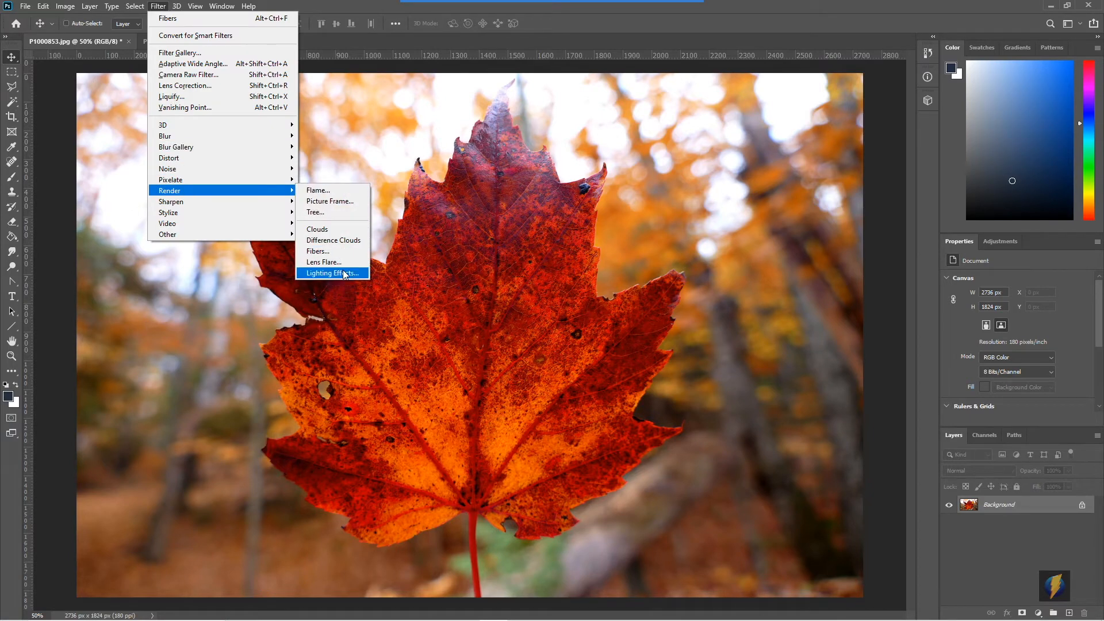
{"action": "left_click", "coordinate": [655, 23]}
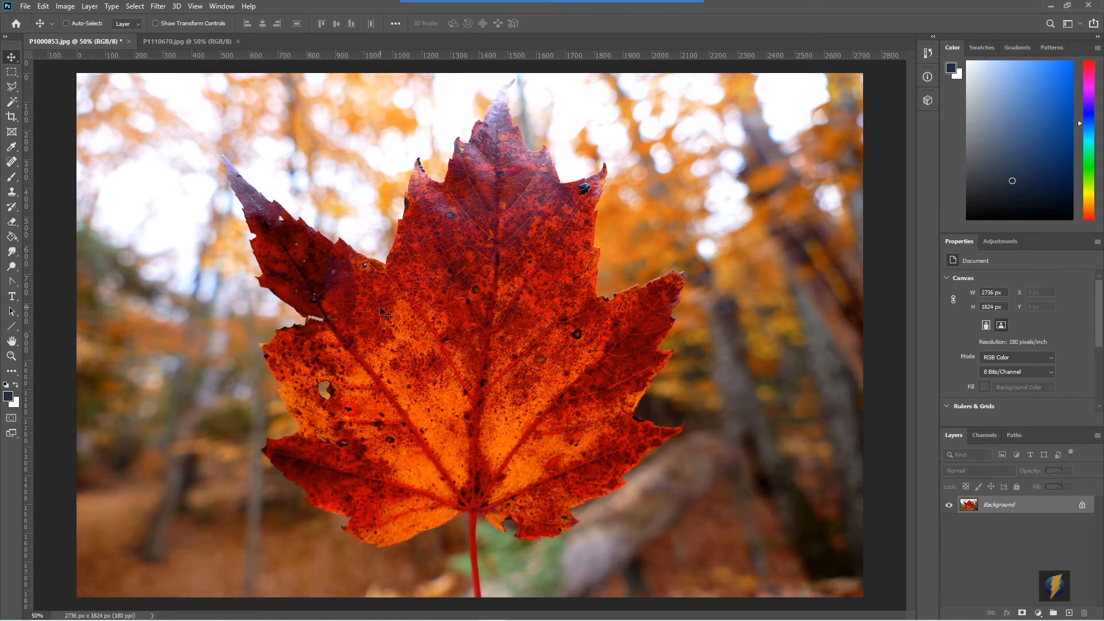
- Set the foreground color to red and the background color to black using the color swatches
{"action": "left_click", "coordinate": [1053, 94]}
{"action": "left_click", "coordinate": [983, 48]}
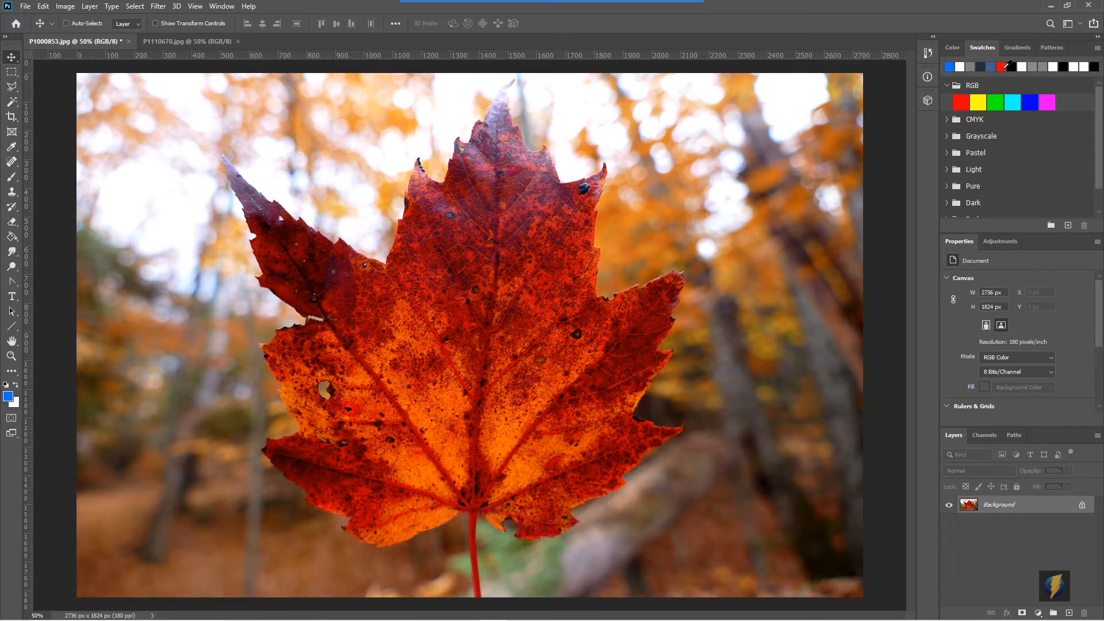
{"action": "left_click", "coordinate": [1002, 67]}
{"action": "left_click", "coordinate": [15, 385]}
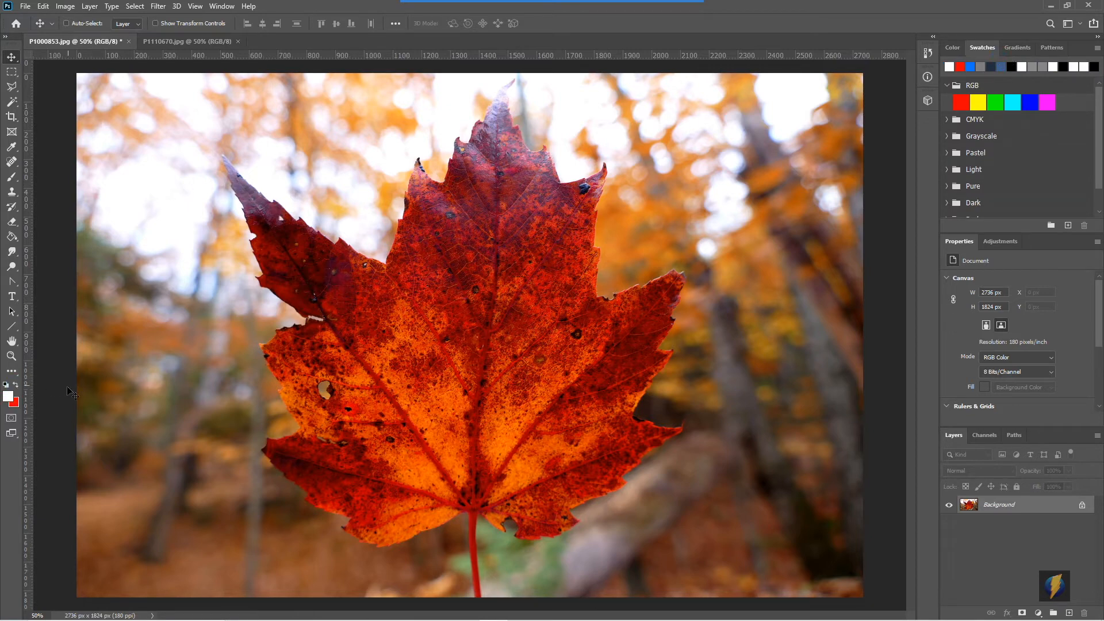
{"action": "left_click", "coordinate": [1013, 65]}
{"action": "left_click", "coordinate": [15, 385]}
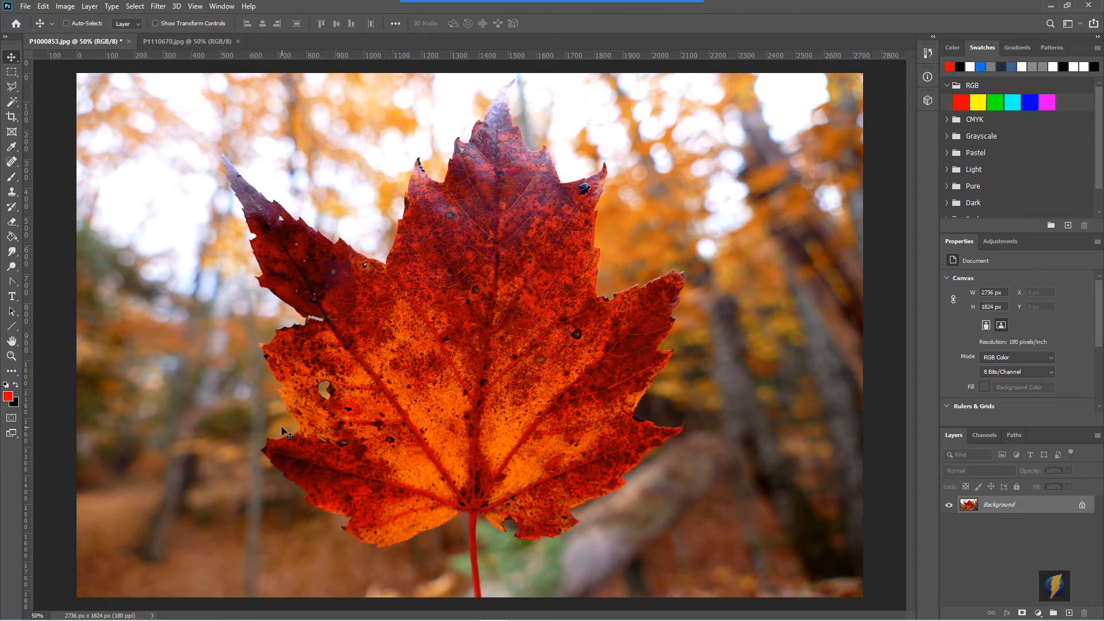
{"action": "left_click", "coordinate": [953, 48]}
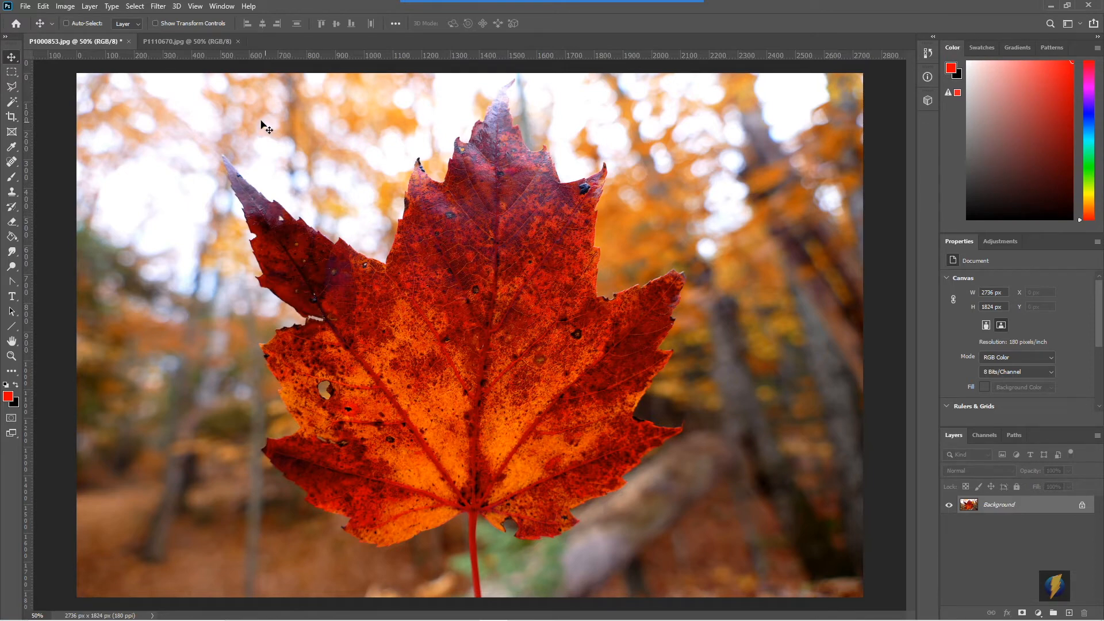
- Render Clouds over the leaf photo in the current foreground and background colors, and undo it
{"action": "left_click", "coordinate": [159, 6]}
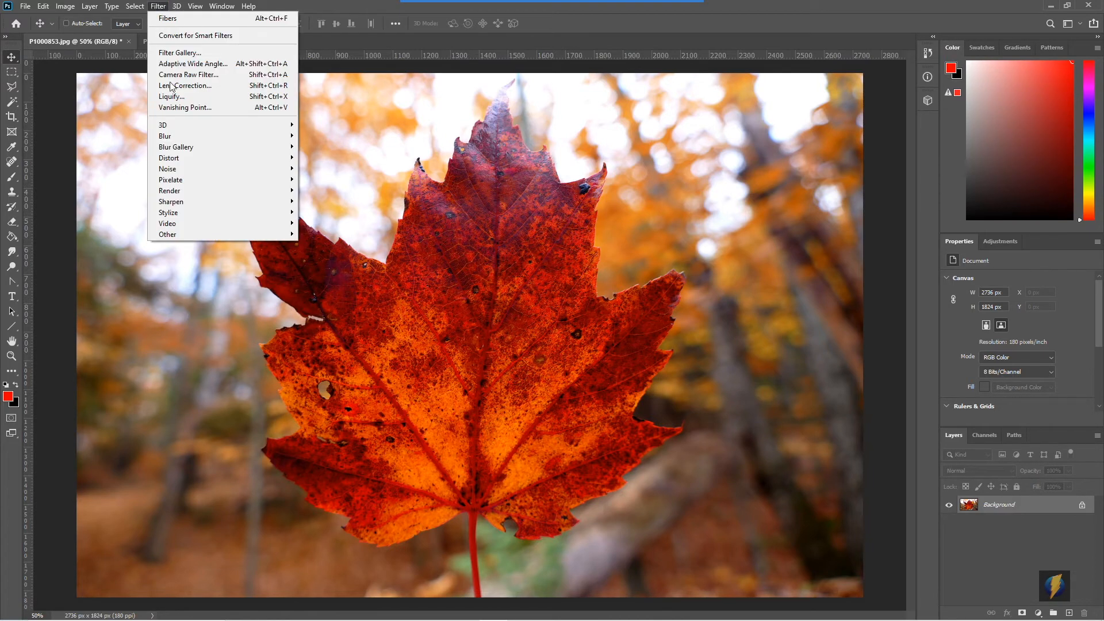
{"action": "mouse_move", "coordinate": [195, 191]}
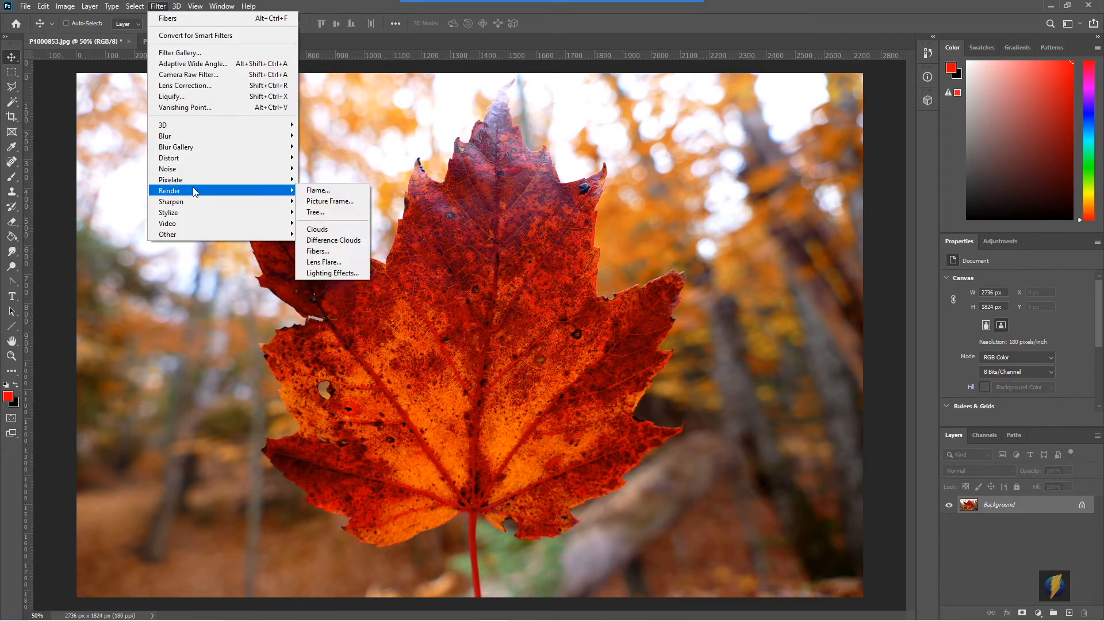
{"action": "left_click", "coordinate": [328, 229]}
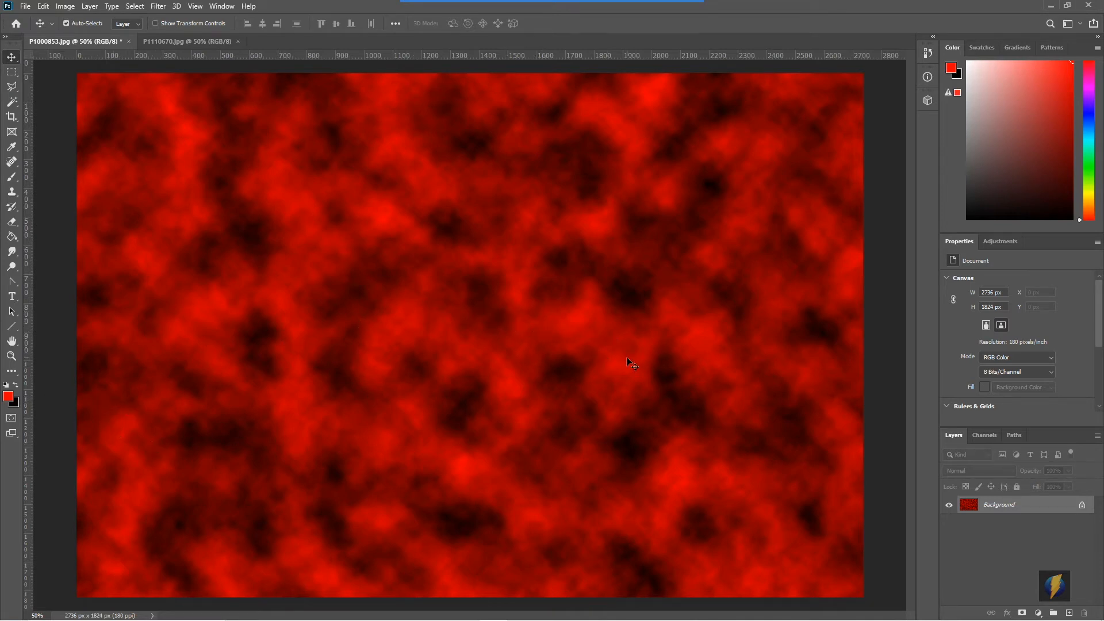
{"action": "key", "text": "ctrl+z"}
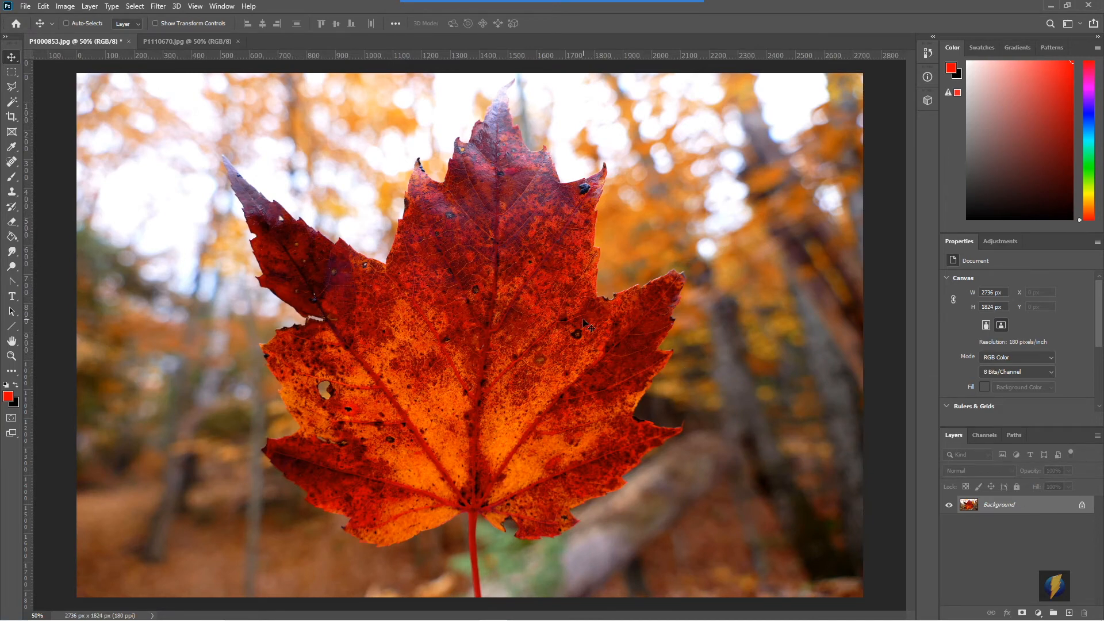
- Render Fibers over the leaf photo with variance 29 and strength 21, and undo it
{"action": "left_click", "coordinate": [158, 7]}
{"action": "mouse_move", "coordinate": [180, 190]}
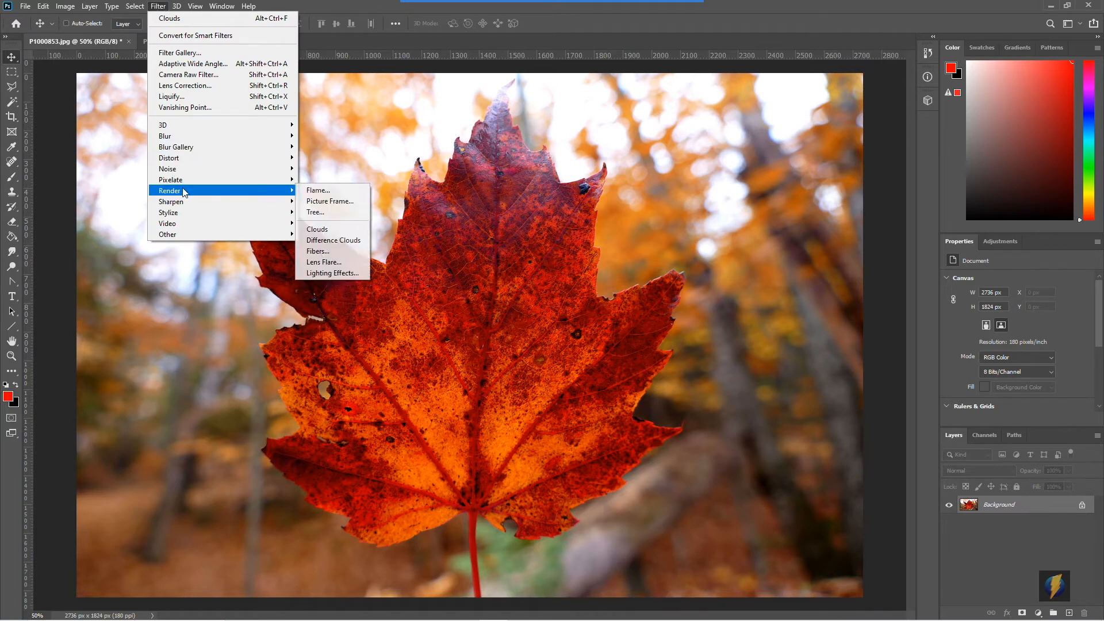
{"action": "left_click", "coordinate": [336, 253]}
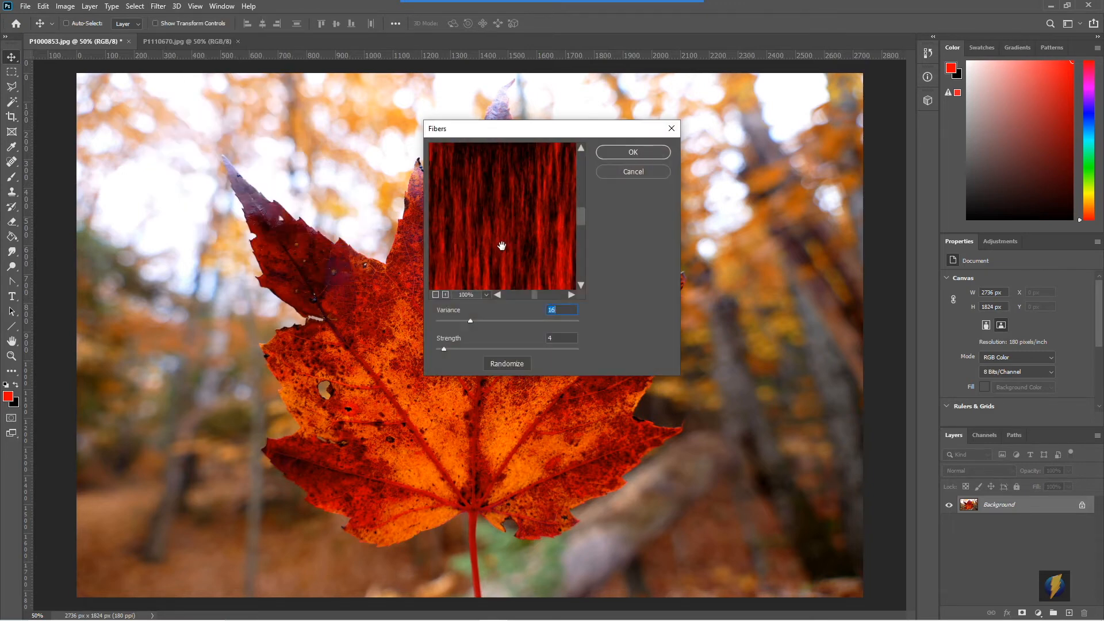
{"action": "left_click_drag", "start_coordinate": [468, 321], "coordinate": [499, 320]}
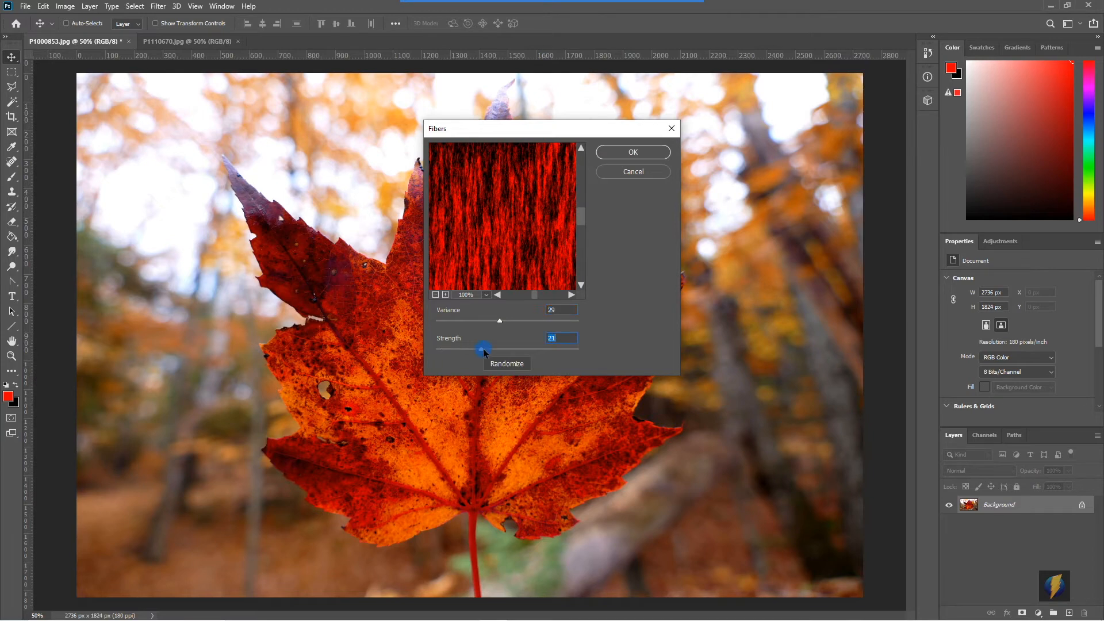
{"action": "left_click", "coordinate": [618, 153]}
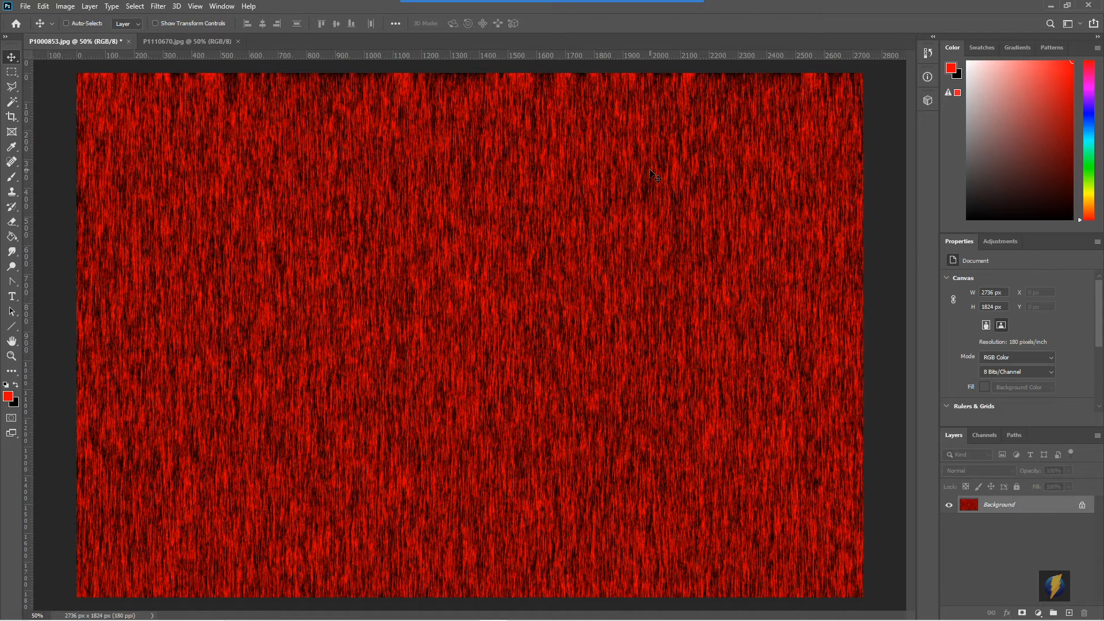
{"action": "key", "text": "ctrl+z"}
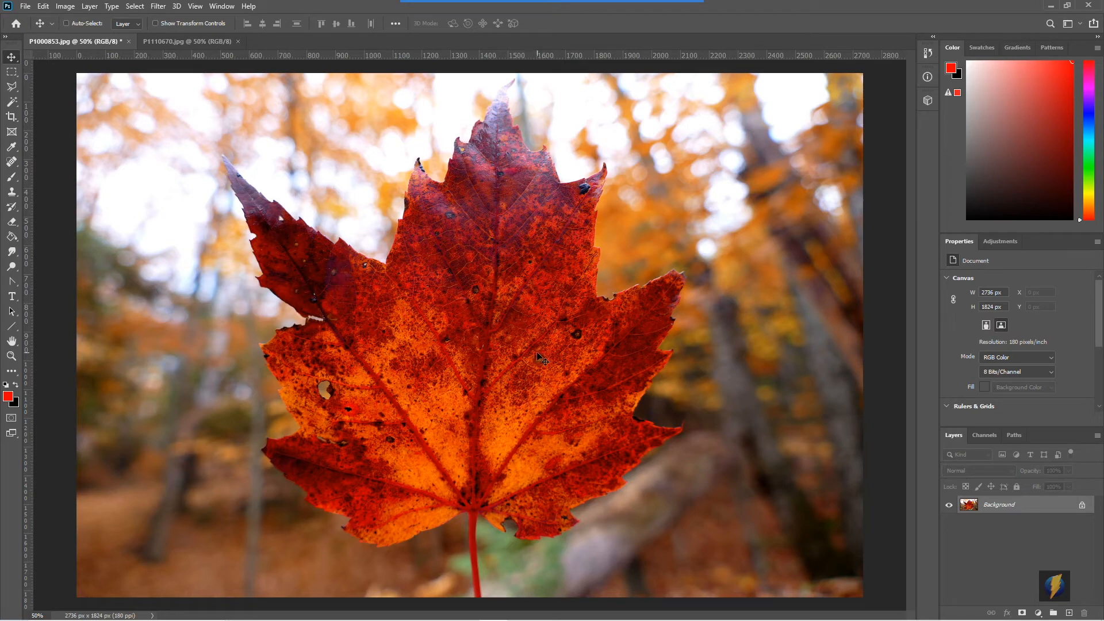
- Render a 50-300mm Zoom lens flare at 149% brightness, centered between the leaf's upper-left lobe and its middle lobe, and undo it
{"action": "left_click", "coordinate": [160, 8]}
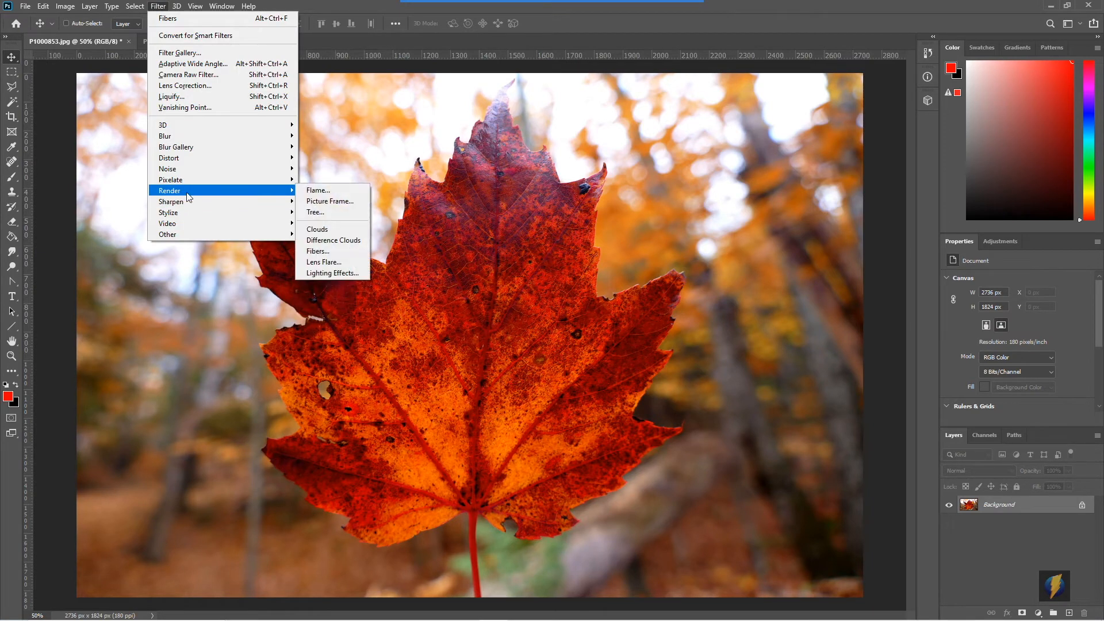
{"action": "left_click", "coordinate": [343, 265]}
{"action": "left_click_drag", "start_coordinate": [544, 133], "coordinate": [807, 219]}
{"action": "mouse_move", "coordinate": [746, 271]}
{"action": "left_mouse_down"}
{"action": "mouse_move", "coordinate": [793, 309]}
{"action": "mouse_move", "coordinate": [757, 286]}
{"action": "left_mouse_up"}
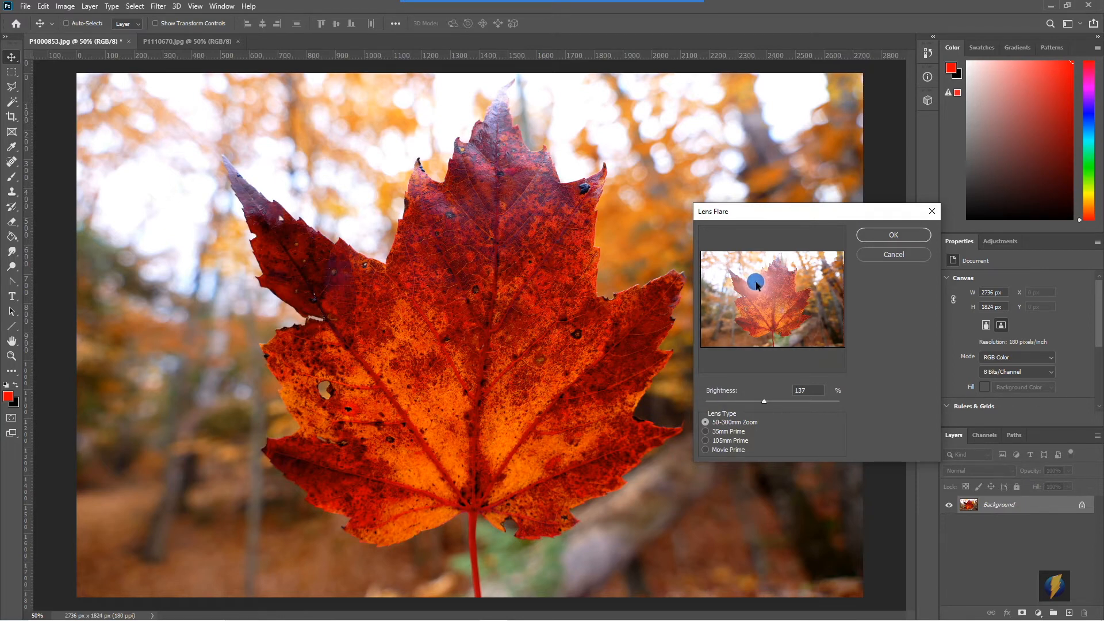
{"action": "mouse_move", "coordinate": [764, 401]}
{"action": "left_mouse_down"}
{"action": "mouse_move", "coordinate": [785, 401]}
{"action": "mouse_move", "coordinate": [770, 398]}
{"action": "left_mouse_up"}
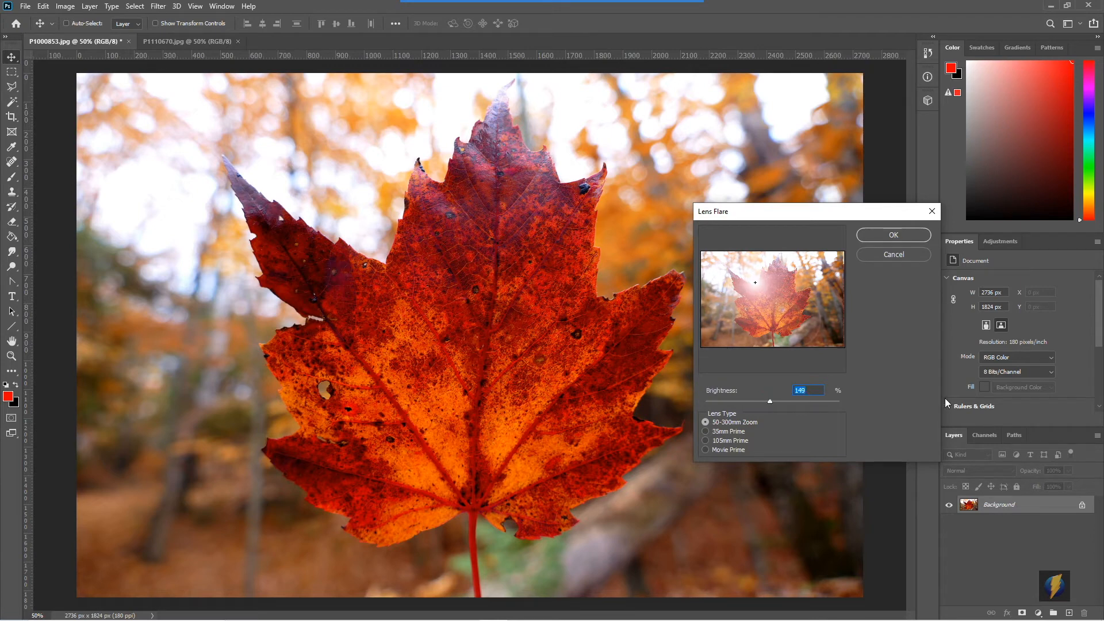
{"action": "left_click", "coordinate": [889, 236]}
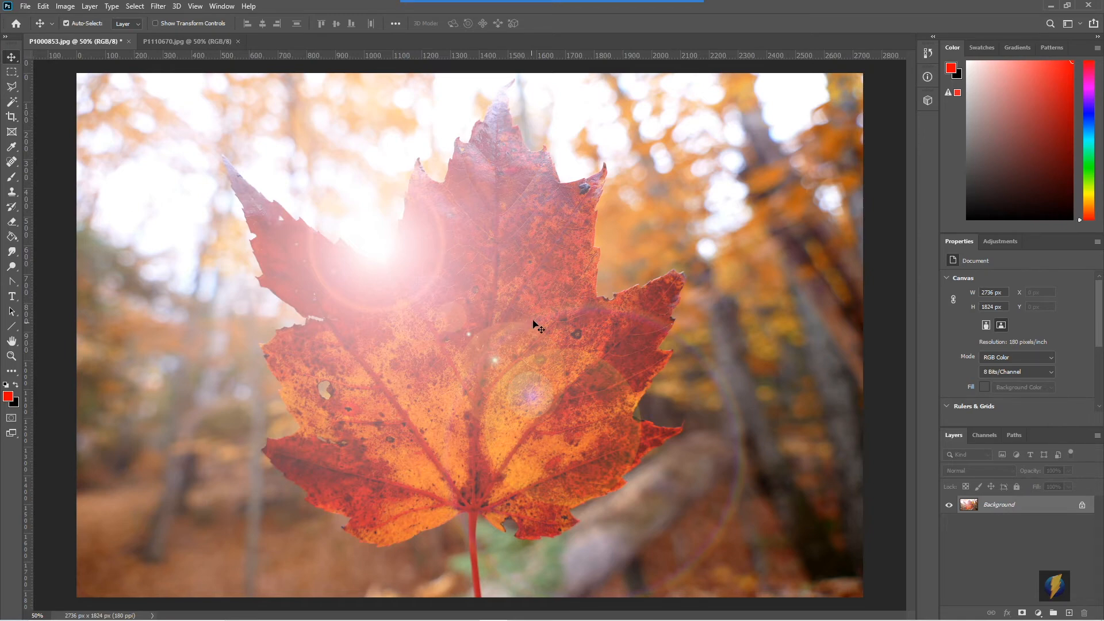
{"action": "key", "text": "ctrl+z"}
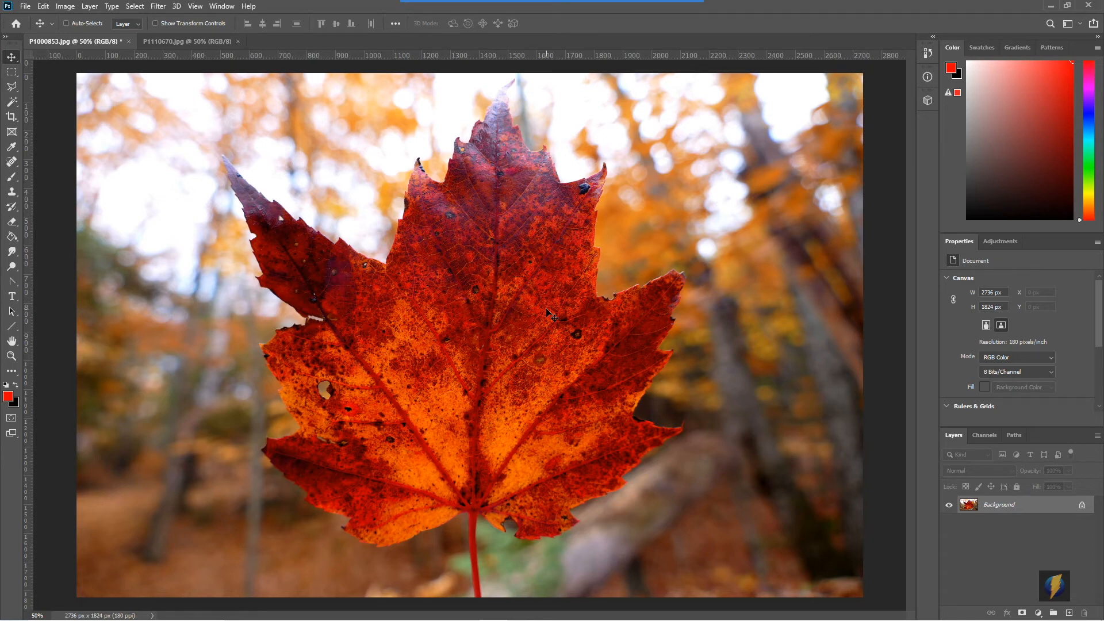
{"action": "key", "text": "z"}
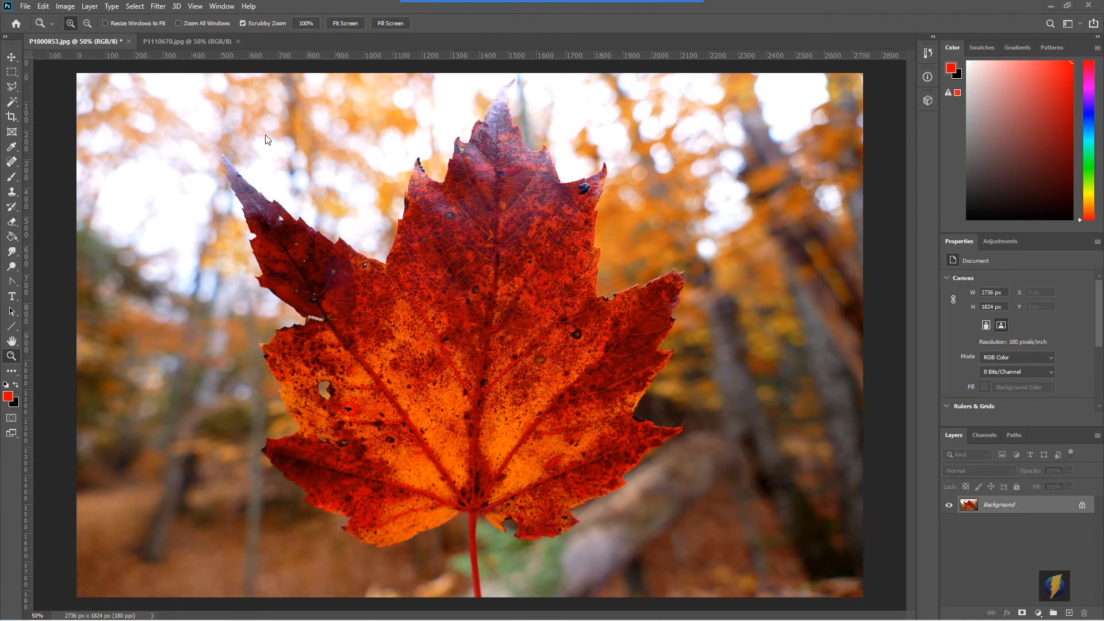
- Apply the Sharpen filter to the maple leaf photo, inspecting the effect closely at the notch beside the leaf's upper-right lobe
{"action": "left_click", "coordinate": [159, 7]}
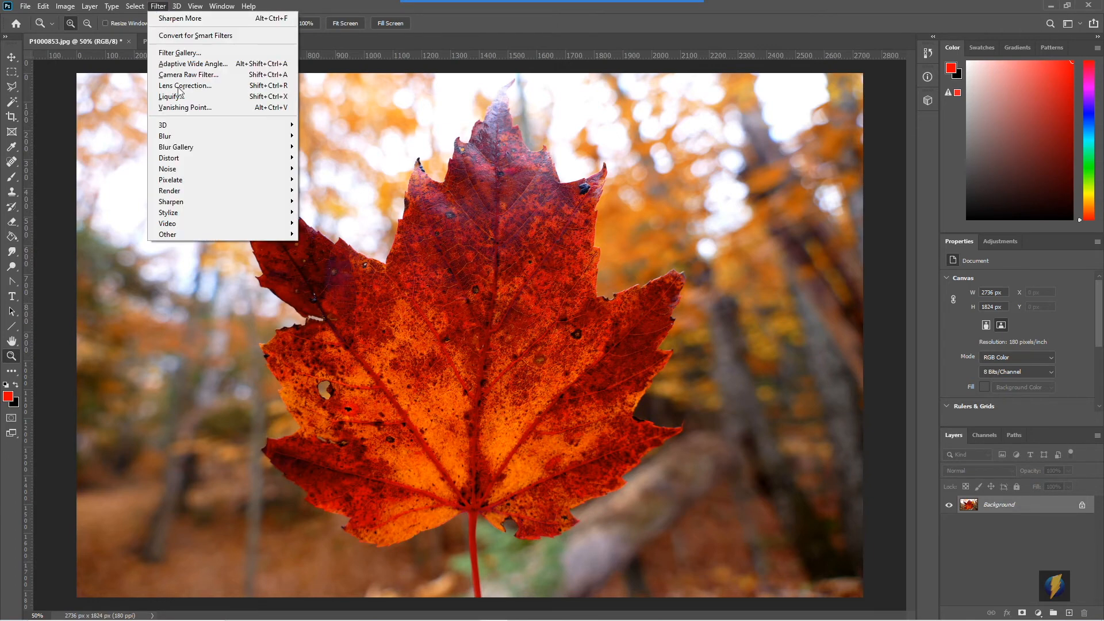
{"action": "mouse_move", "coordinate": [188, 140]}
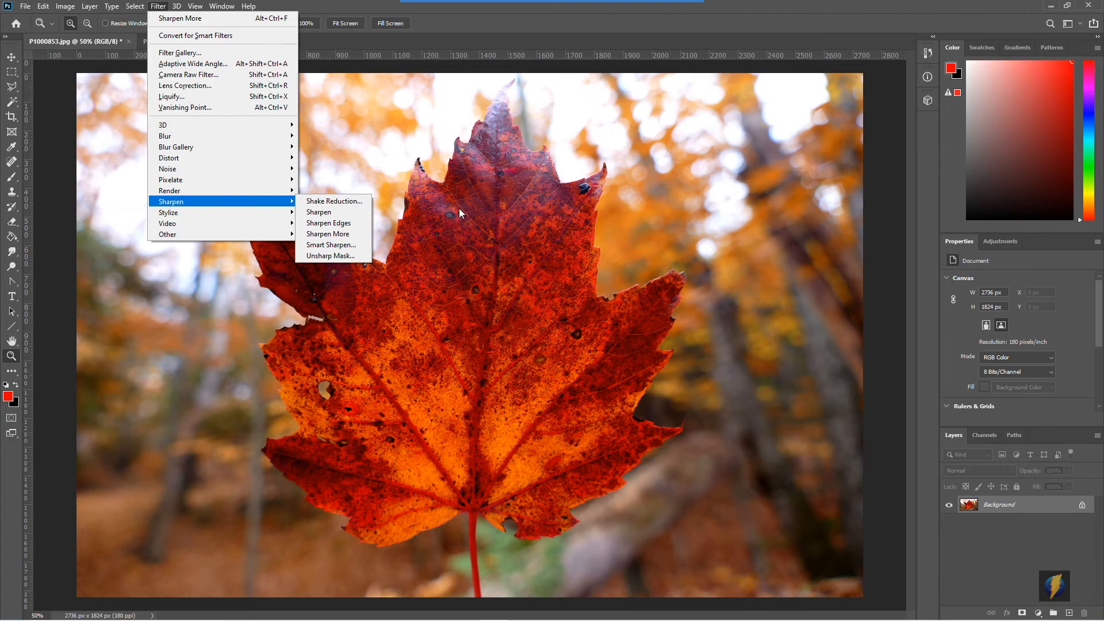
{"action": "left_click", "coordinate": [634, 240]}
{"action": "left_click_drag", "start_coordinate": [593, 296], "coordinate": [677, 291]}
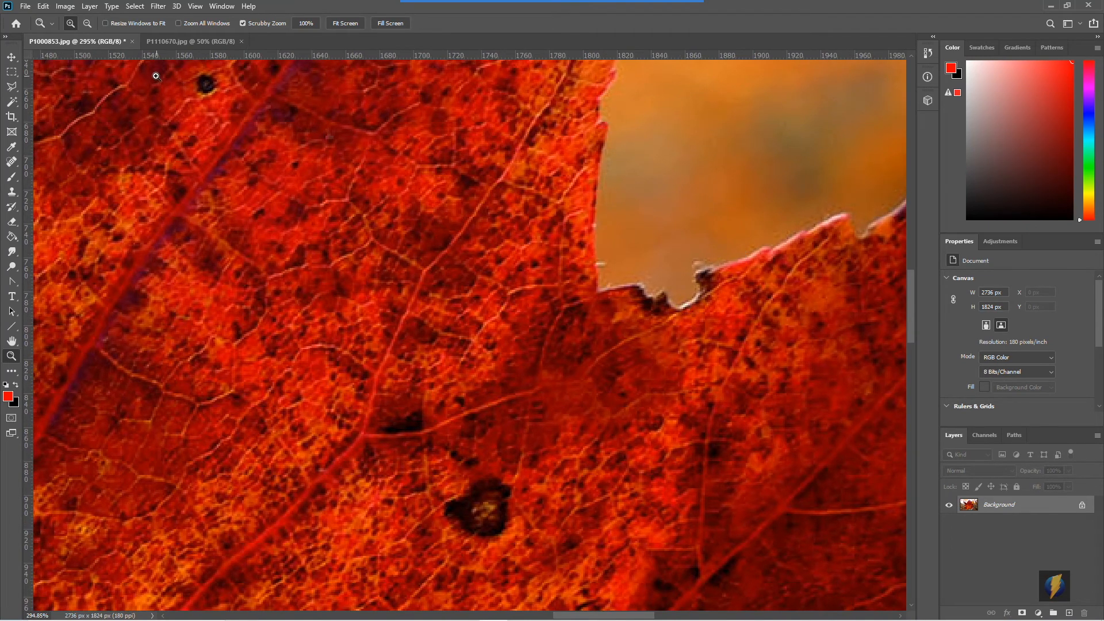
{"action": "left_click", "coordinate": [158, 6]}
{"action": "mouse_move", "coordinate": [192, 196]}
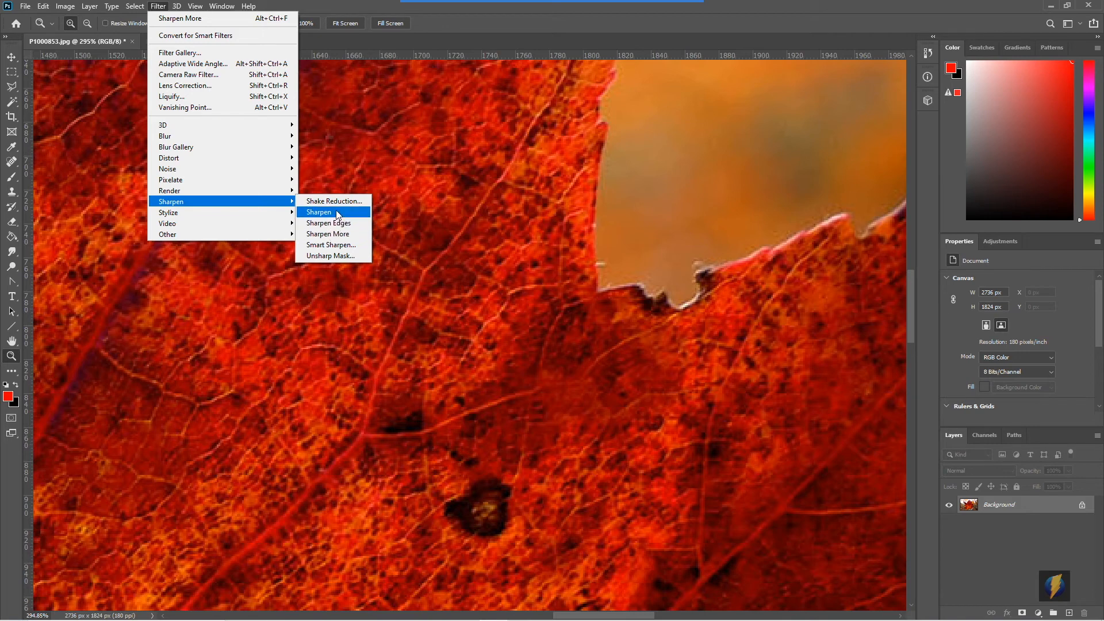
{"action": "left_click", "coordinate": [337, 213]}
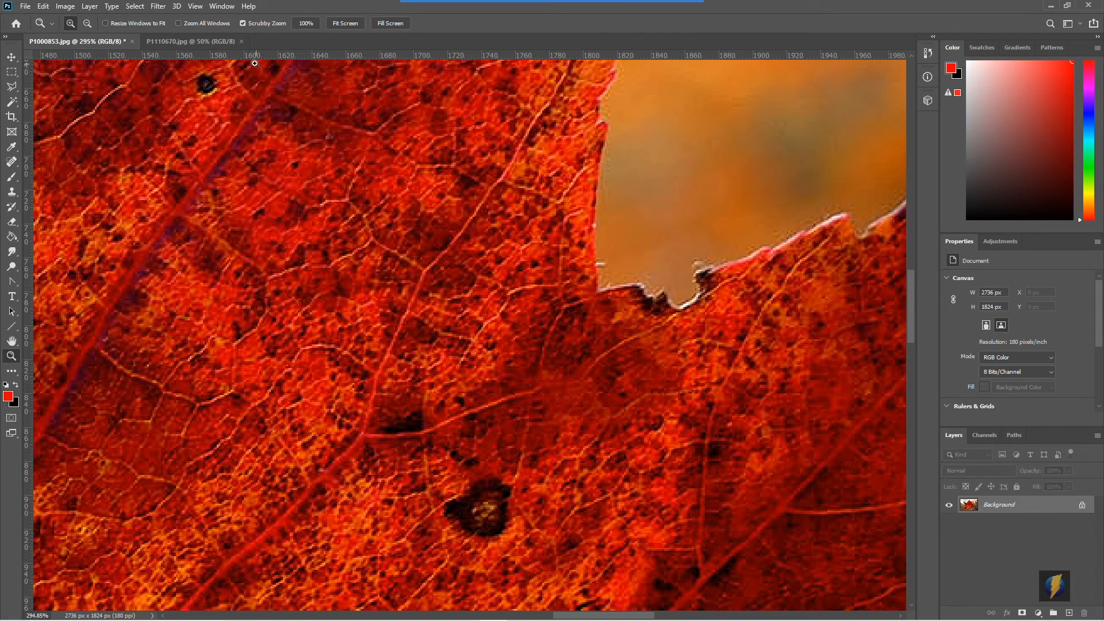
- Apply the stronger Sharpen More filter to the already sharpened leaf photo
{"action": "left_click", "coordinate": [158, 7]}
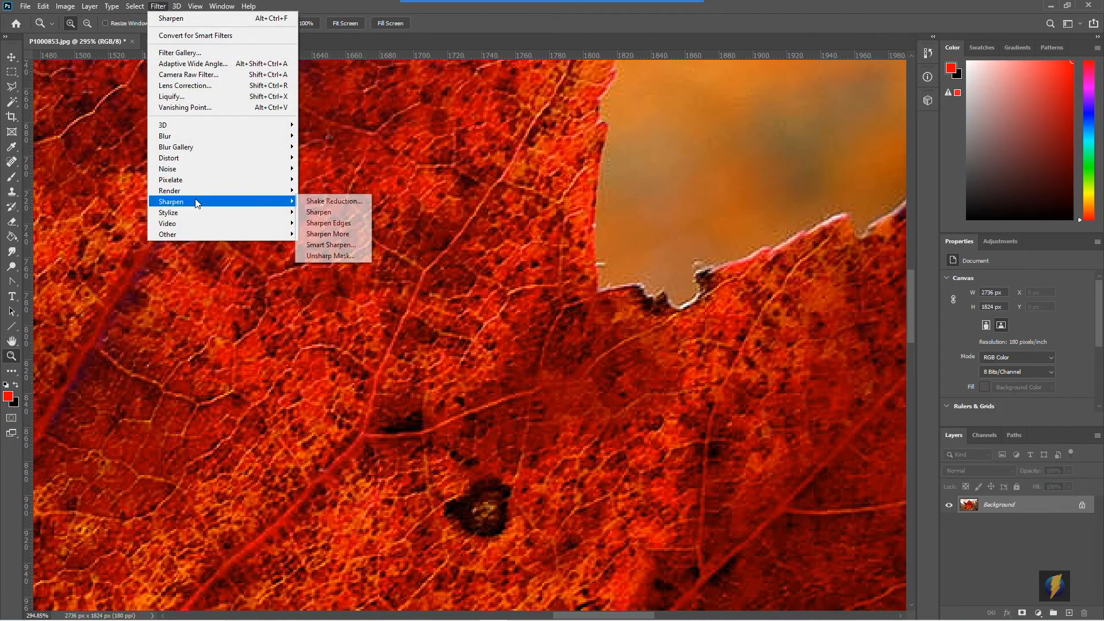
{"action": "left_click", "coordinate": [327, 234]}
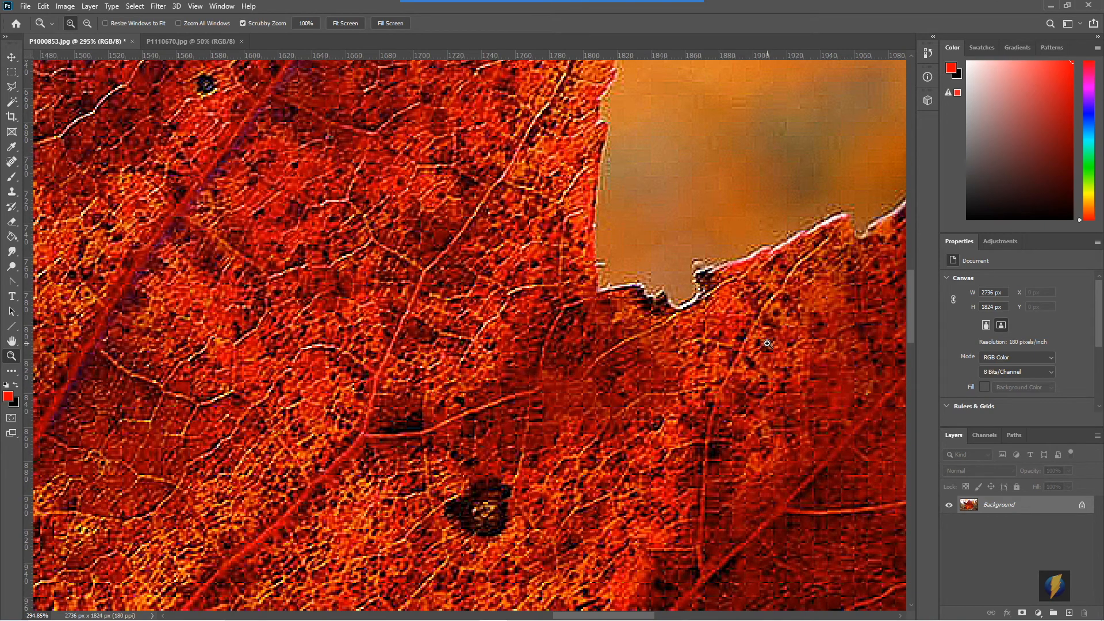
{"action": "left_click_drag", "start_coordinate": [658, 346], "coordinate": [606, 364]}
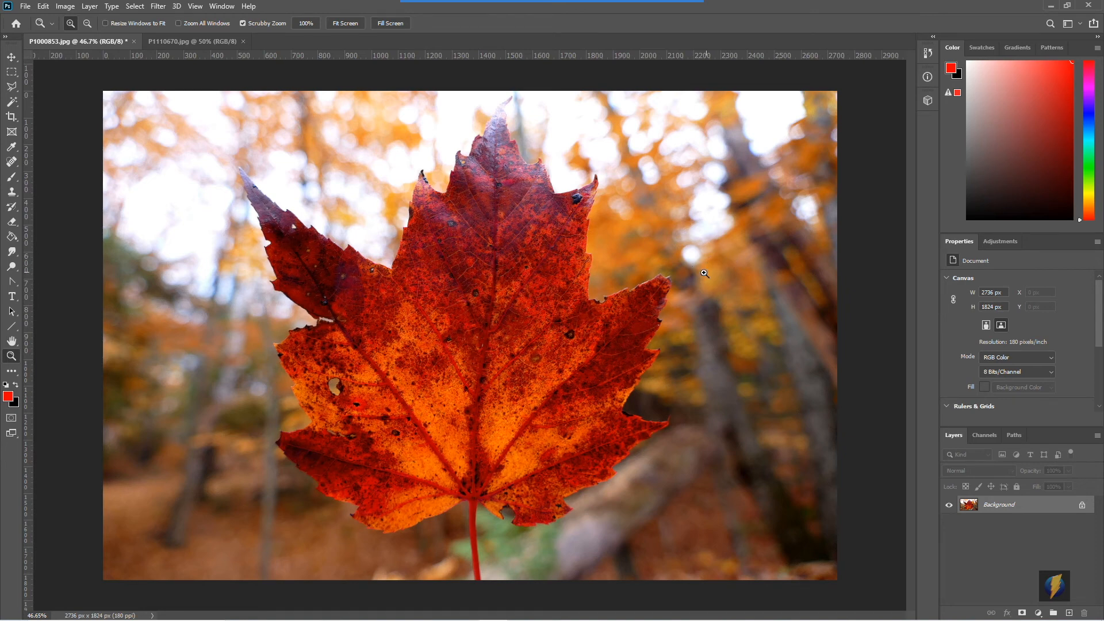
- Preview the Emboss filter on the leaf photo at angle 135°, height 11 pixels and amount 245%, and cancel it
{"action": "left_click", "coordinate": [156, 7]}
{"action": "mouse_move", "coordinate": [179, 215]}
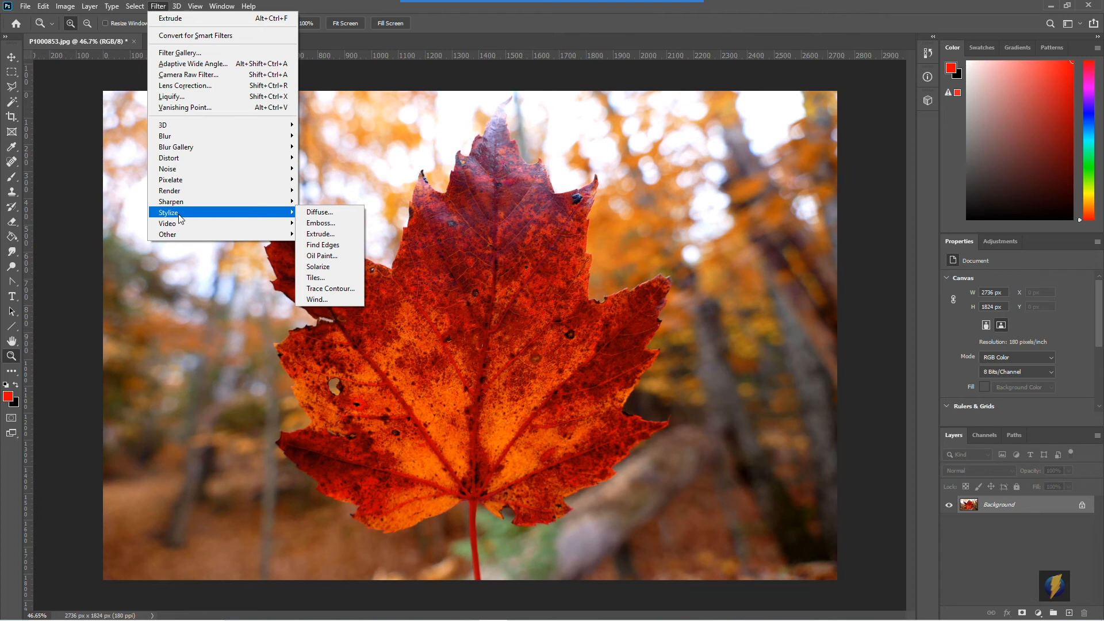
{"action": "left_click", "coordinate": [332, 226]}
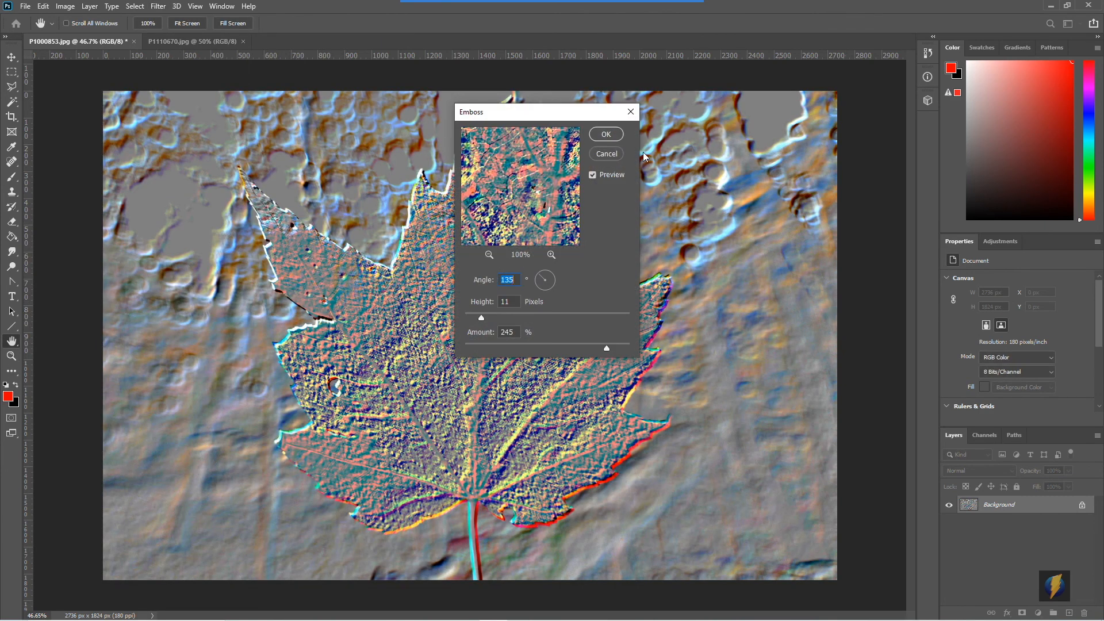
{"action": "left_click", "coordinate": [605, 153]}
- Apply the Extrude filter to the leaf photo with blocks of size 30 pixels and random depth 30, and undo it
{"action": "left_click", "coordinate": [158, 6]}
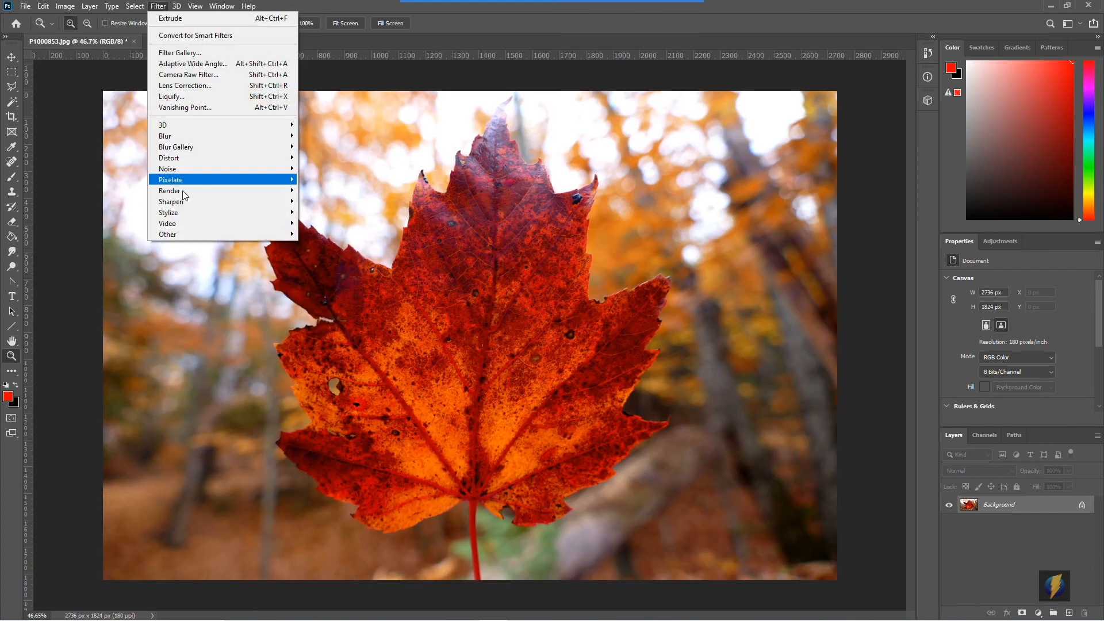
{"action": "mouse_move", "coordinate": [226, 213]}
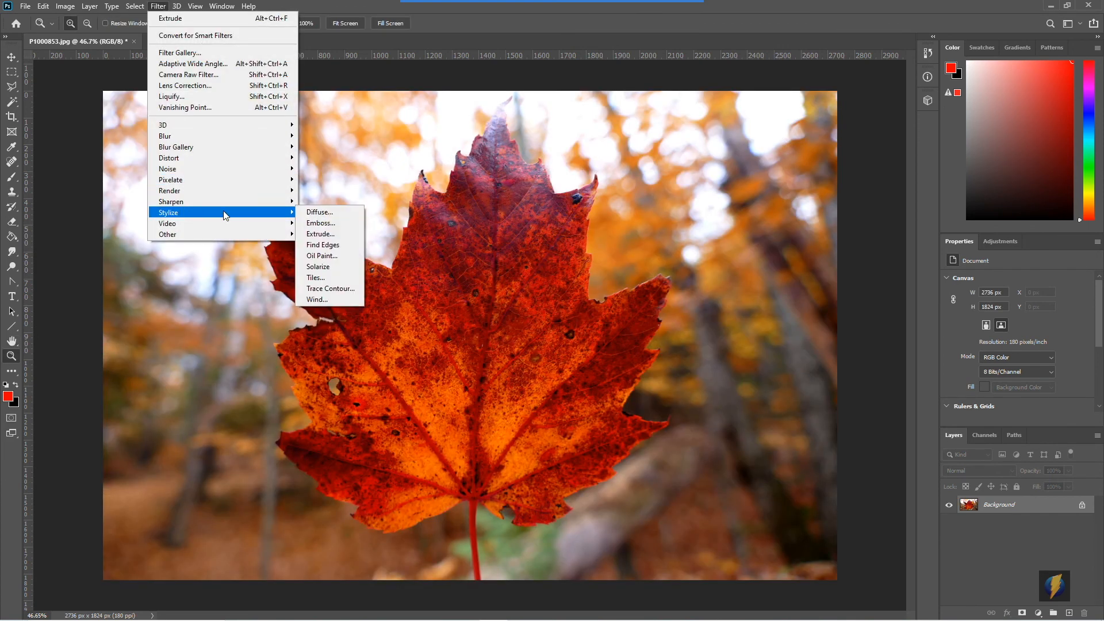
{"action": "left_click", "coordinate": [334, 236]}
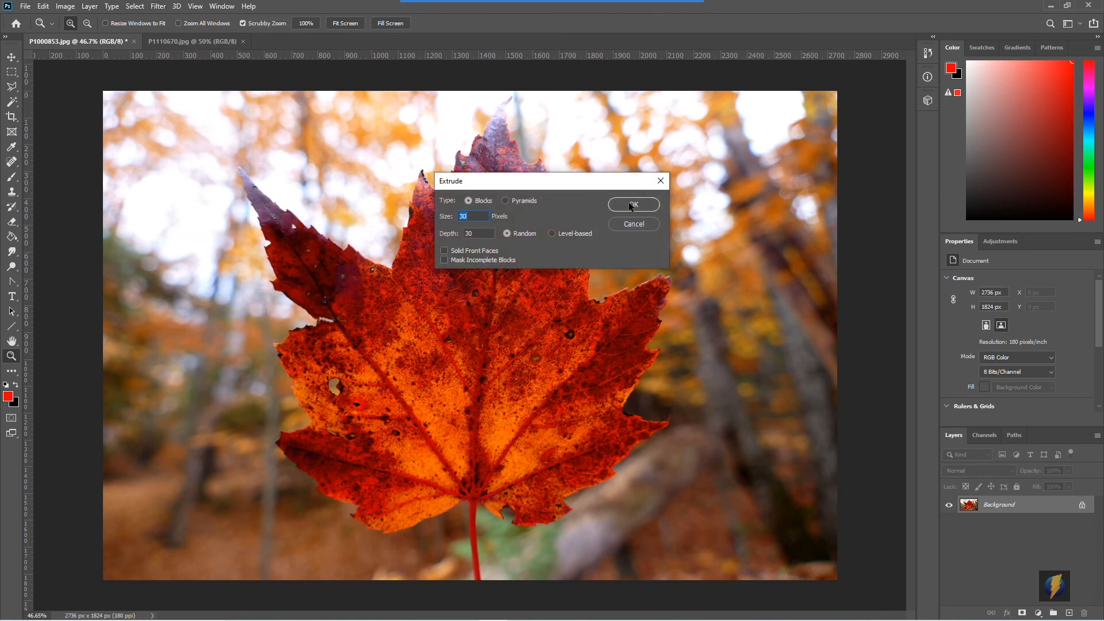
{"action": "left_click", "coordinate": [632, 204]}
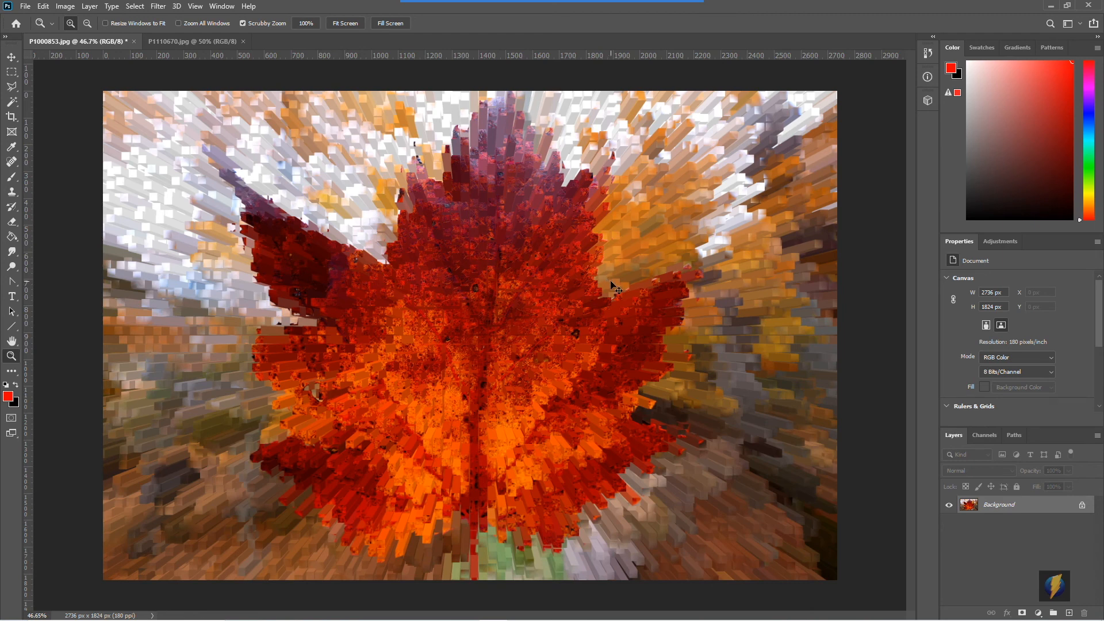
{"action": "key", "text": "ctrl+z"}
- Try the Solarize filter on the leaf photo and revert it
{"action": "left_click", "coordinate": [158, 6]}
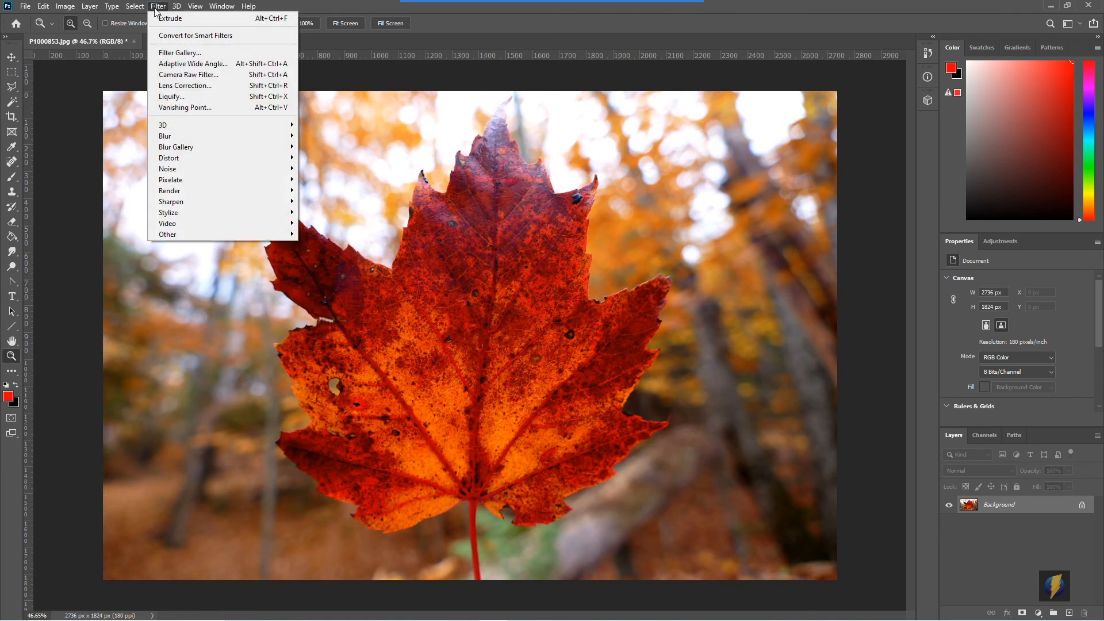
{"action": "mouse_move", "coordinate": [210, 214]}
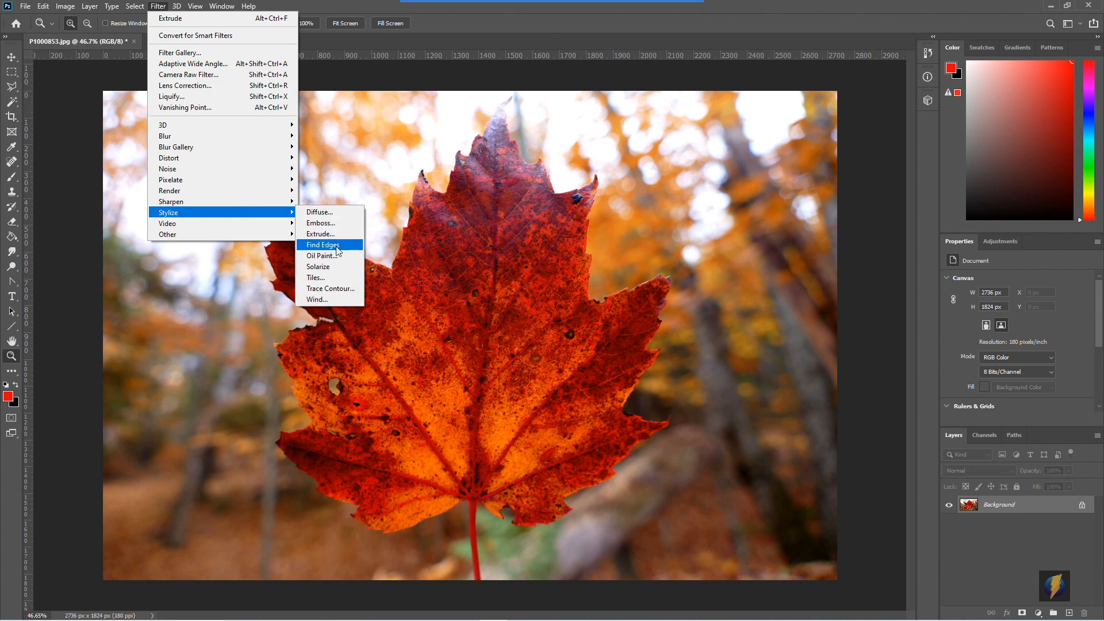
{"action": "left_click", "coordinate": [323, 268]}
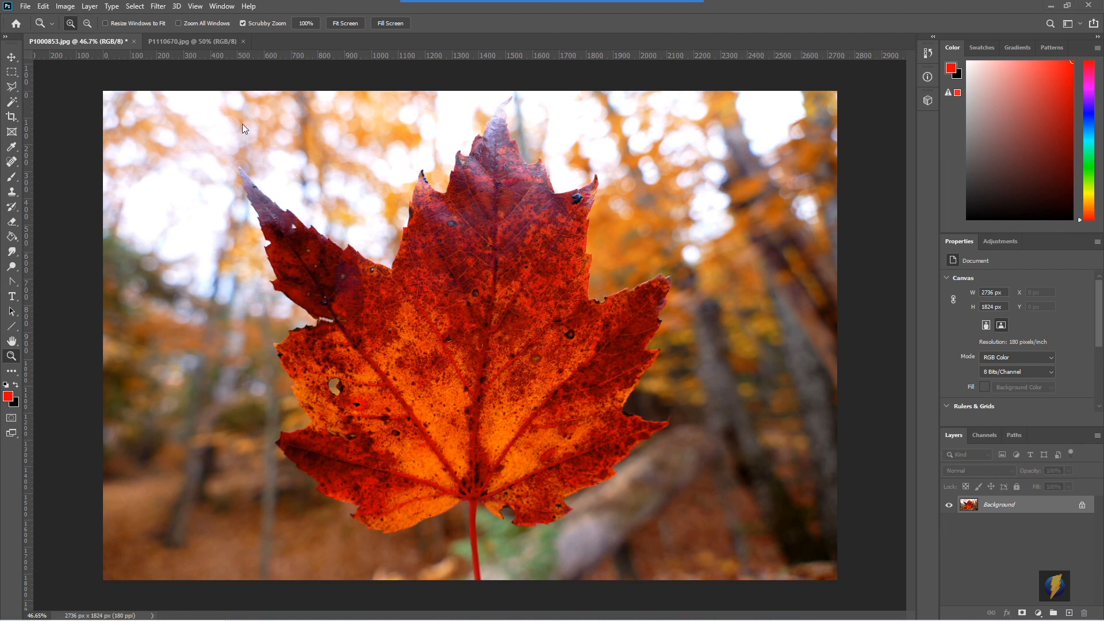
{"action": "left_click", "coordinate": [159, 5]}
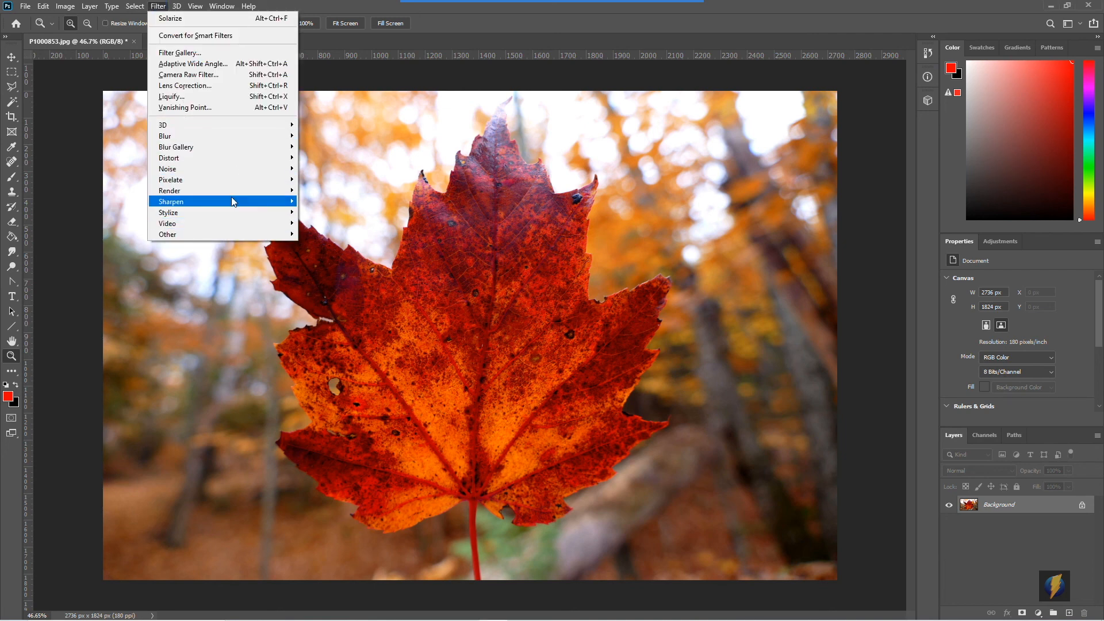
{"action": "mouse_move", "coordinate": [240, 173]}
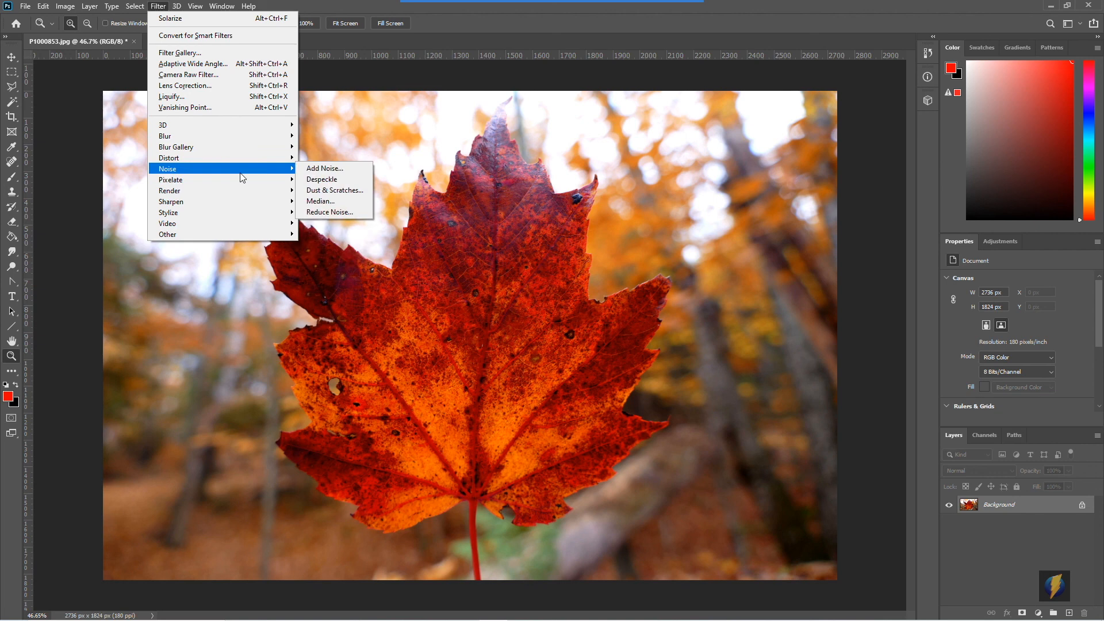
{"action": "left_click", "coordinate": [869, 344]}
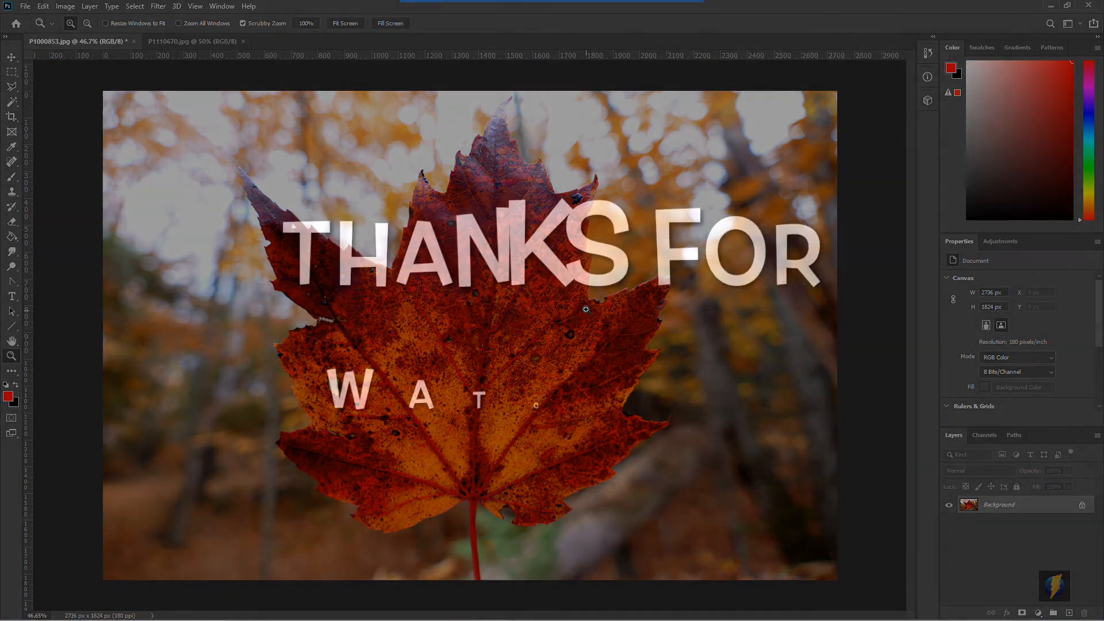